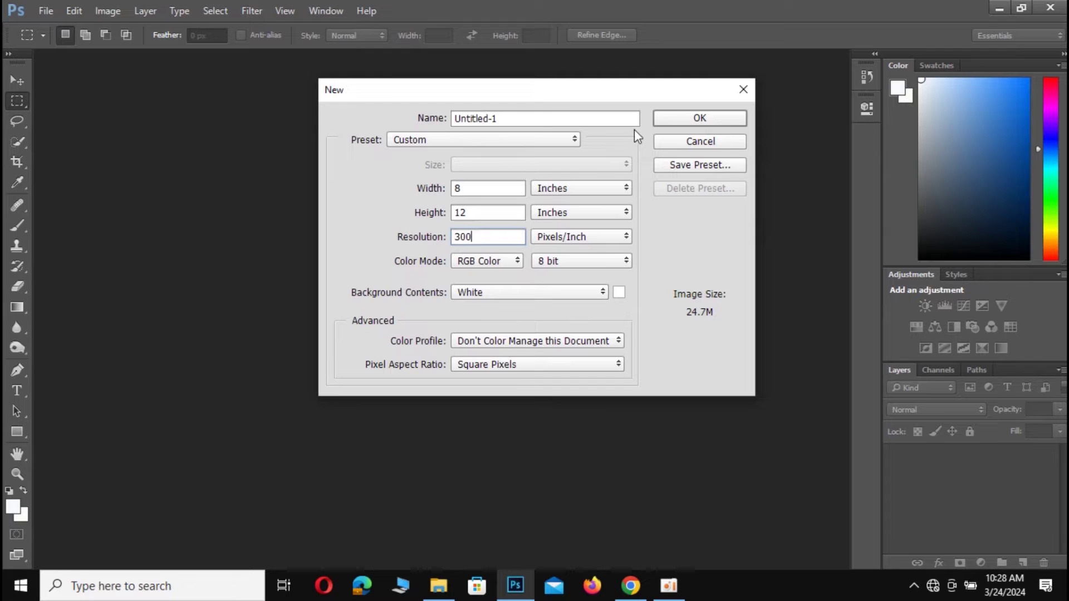
- Create a white-background document 8 × 12 inches at 300 pixels per inch
{"action": "left_click", "coordinate": [669, 120]}
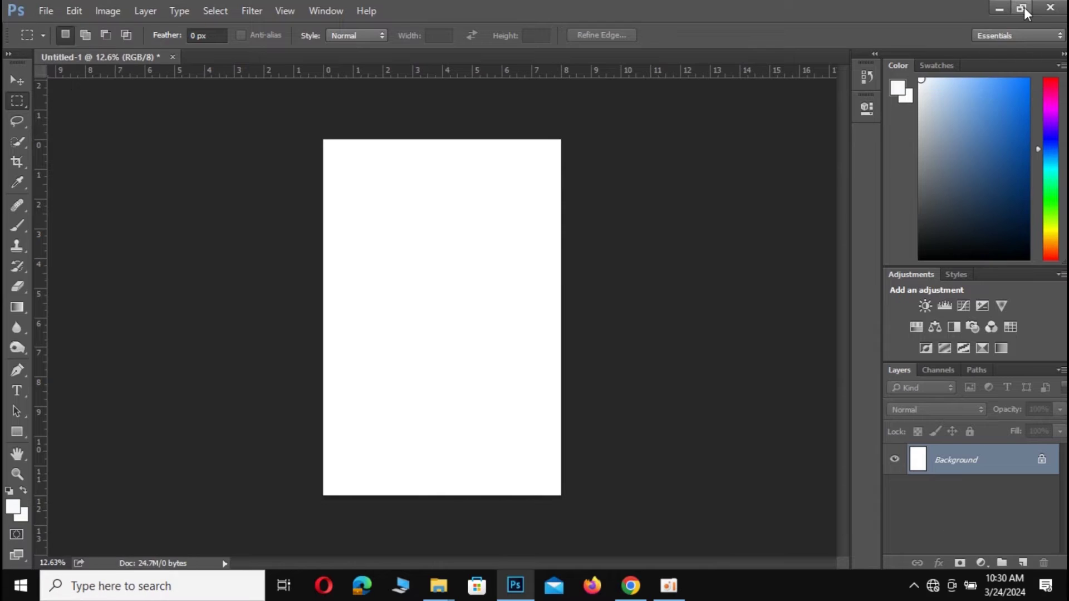
- Drag the Untitled-1 reference photo from File Explorer onto the Photoshop canvas, then re-maximize Photoshop
{"action": "left_click", "coordinate": [1024, 8]}
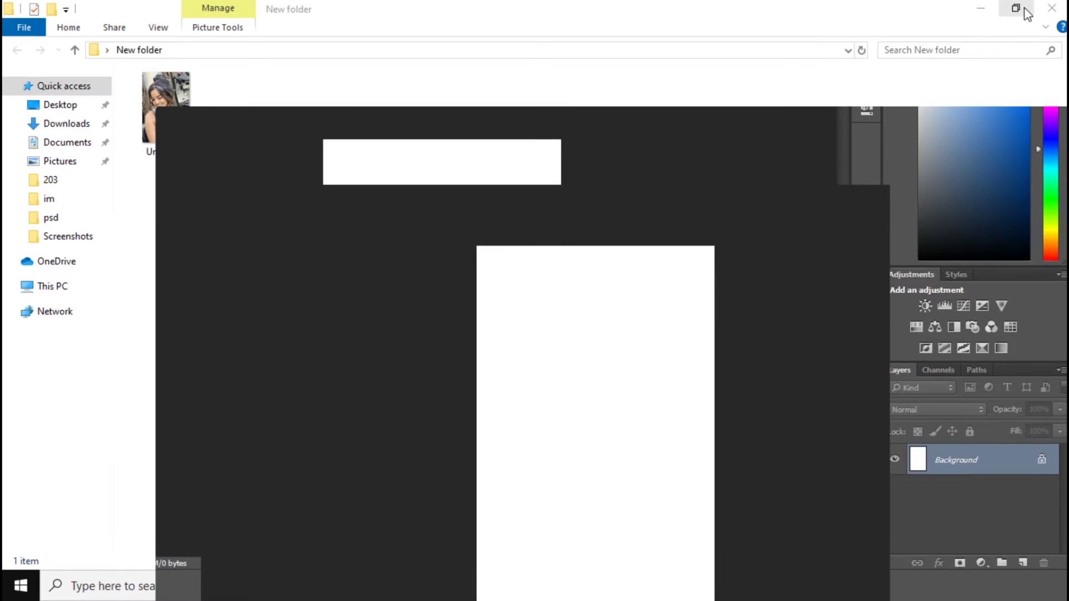
{"action": "left_click_drag", "start_coordinate": [722, 119], "coordinate": [756, 193]}
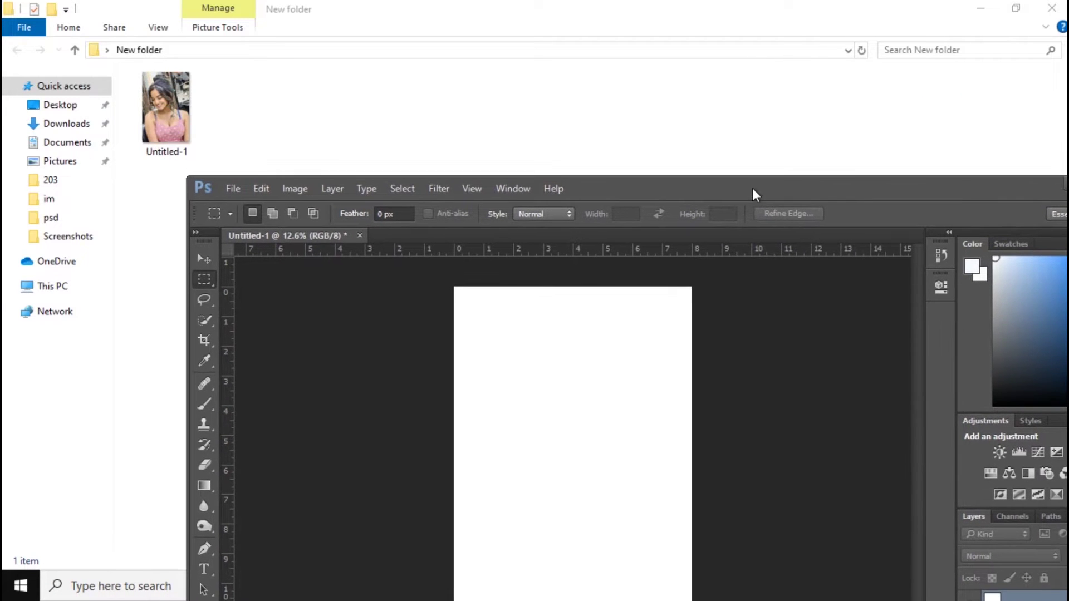
{"action": "mouse_move", "coordinate": [159, 114]}
{"action": "left_mouse_down"}
{"action": "mouse_move", "coordinate": [396, 293]}
{"action": "mouse_move", "coordinate": [528, 375]}
{"action": "left_mouse_up"}
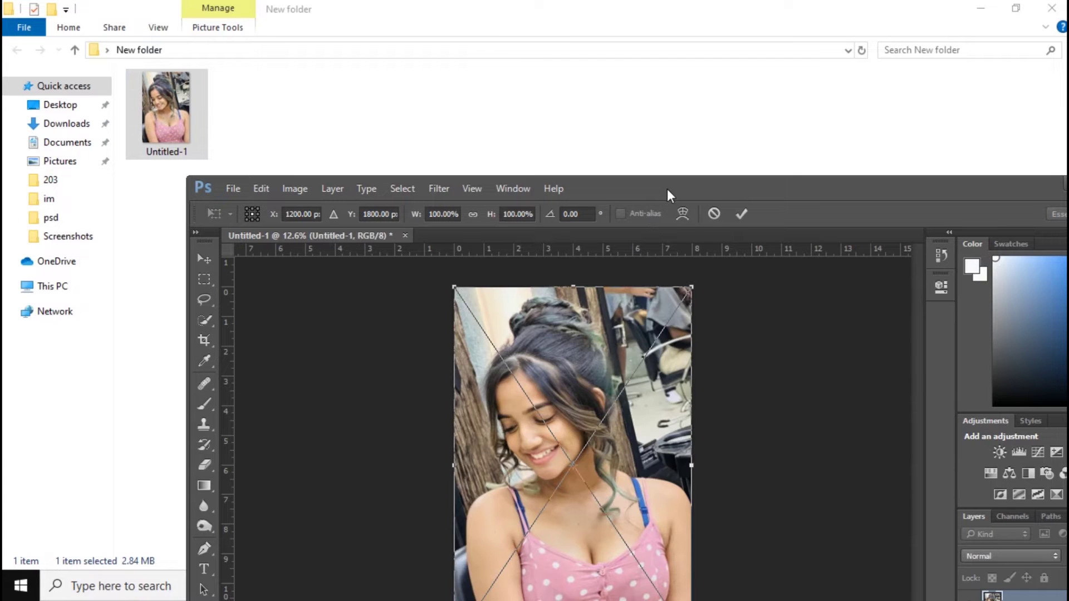
{"action": "left_click_drag", "start_coordinate": [668, 189], "coordinate": [489, 165]}
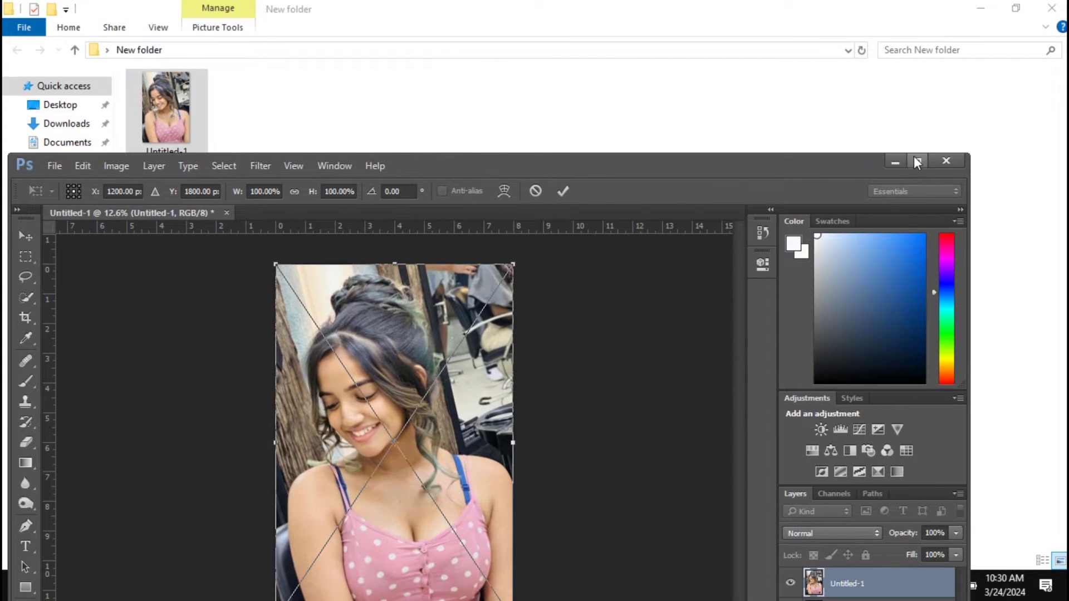
{"action": "left_click", "coordinate": [917, 162]}
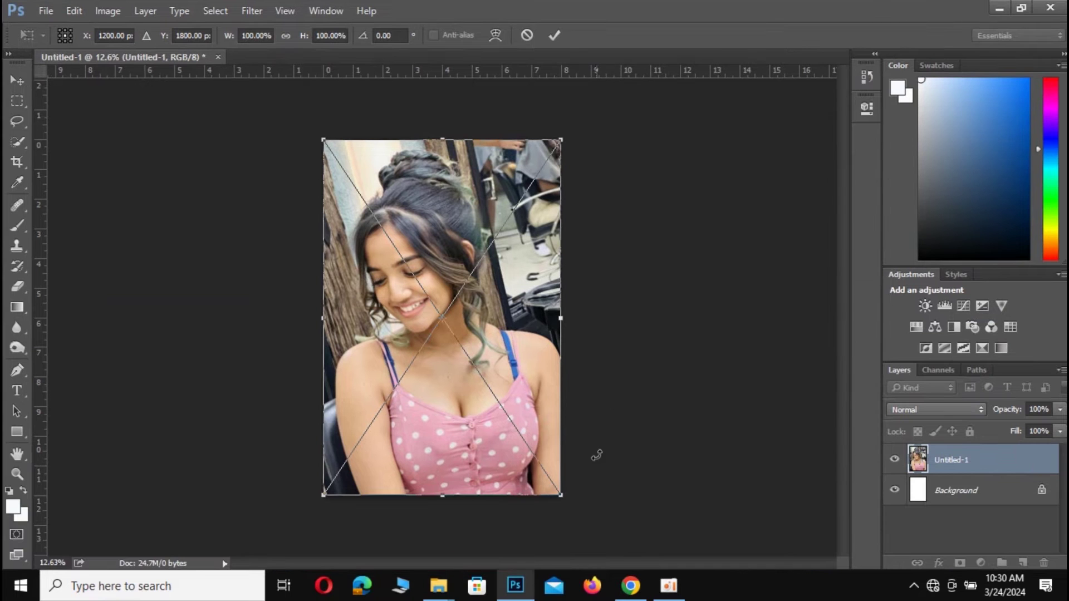
- Shrink the reference photo into a corner thumbnail and refine the sketch's hair lines on Layer 3
{"action": "left_click_drag", "start_coordinate": [563, 497], "coordinate": [398, 216]}
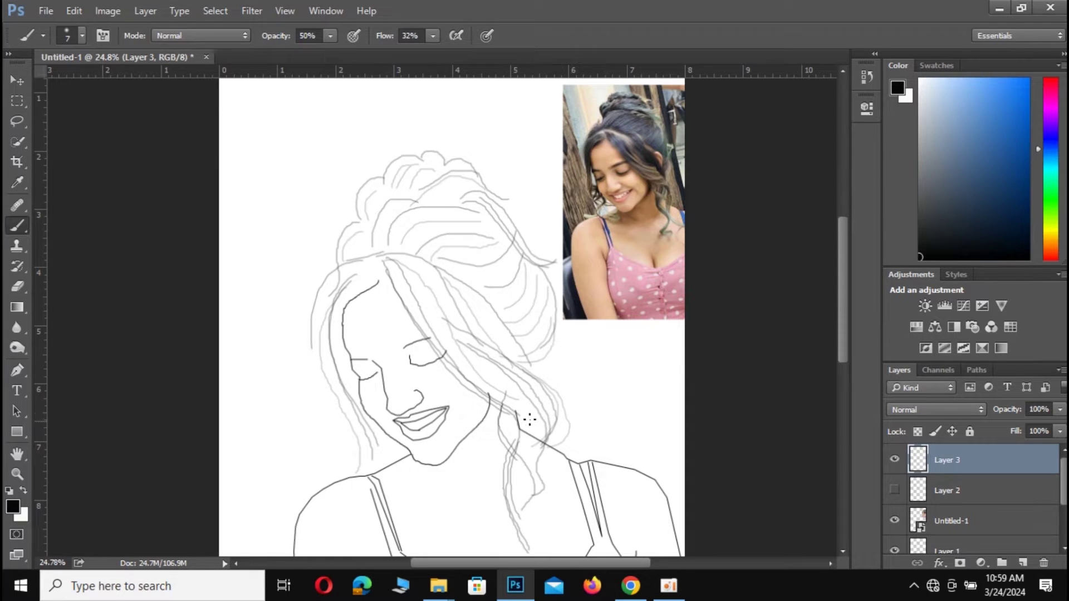
{"action": "left_click_drag", "start_coordinate": [842, 277], "coordinate": [841, 304]}
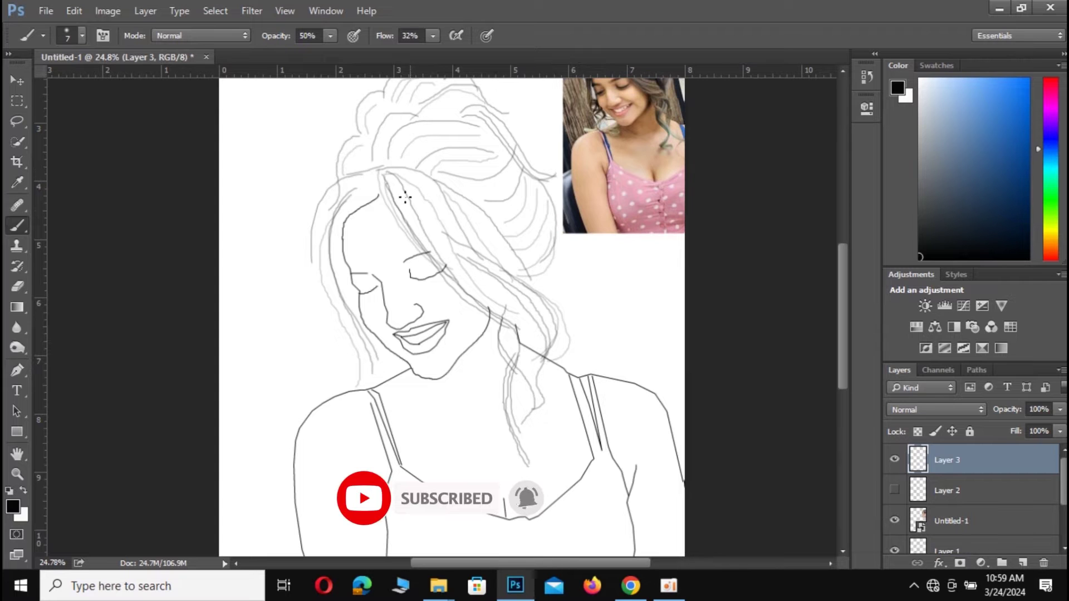
{"action": "left_click_drag", "start_coordinate": [394, 184], "coordinate": [459, 281]}
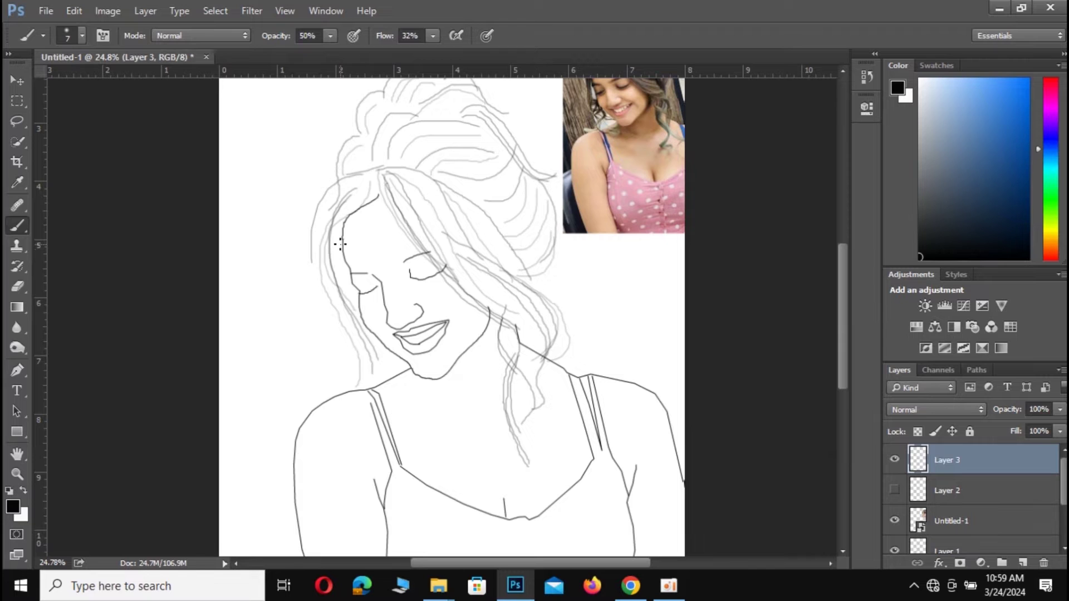
{"action": "key", "text": "ctrl+z"}
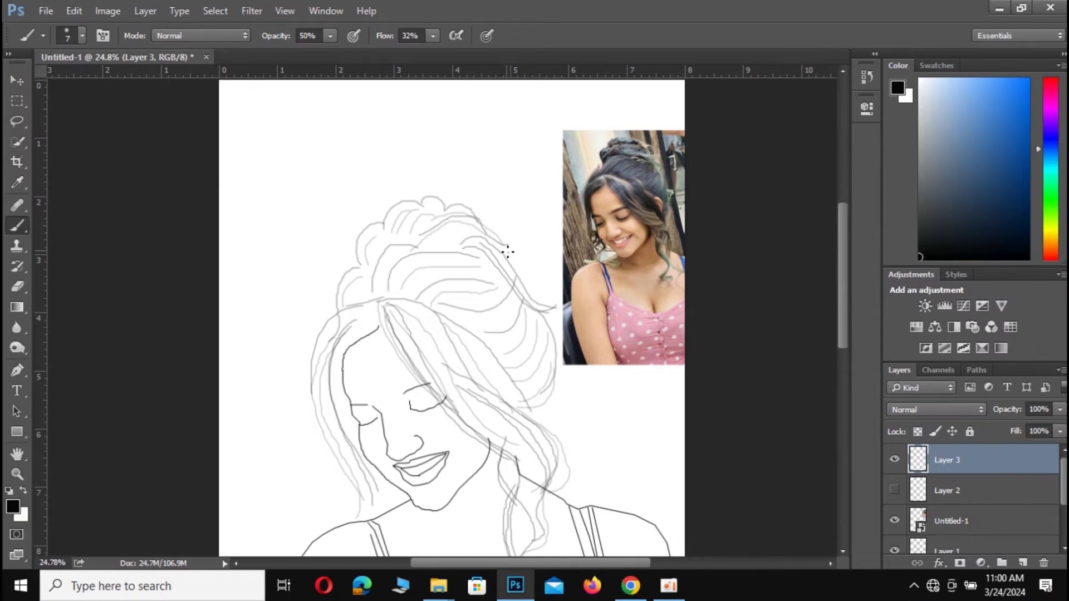
{"action": "scroll", "coordinate": [555, 279], "scroll_direction": "down", "scroll_amount": 2}
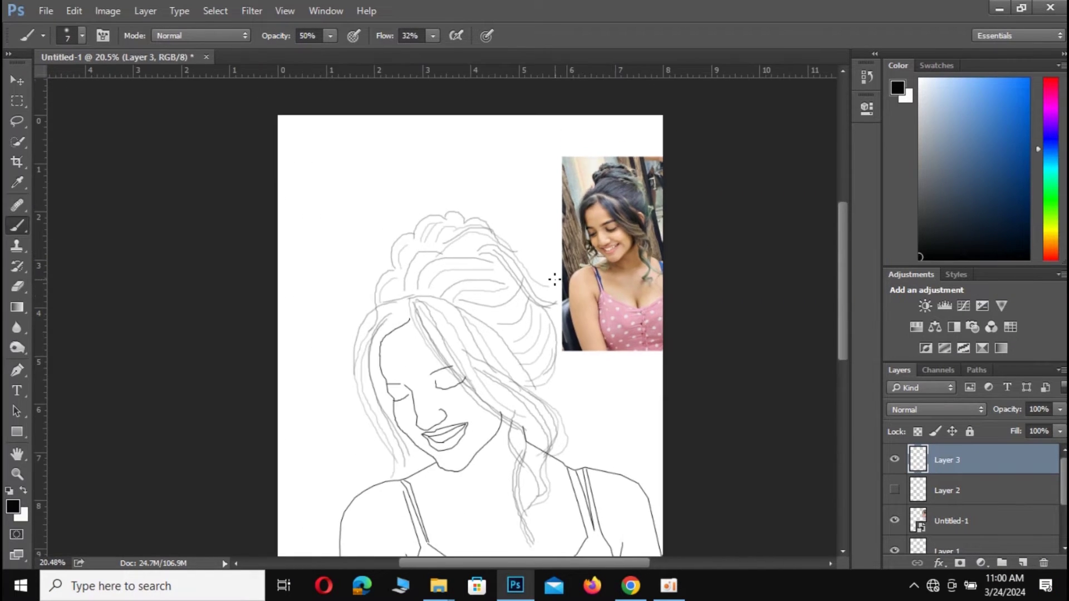
{"action": "scroll", "coordinate": [555, 280], "scroll_direction": "down", "scroll_amount": 2}
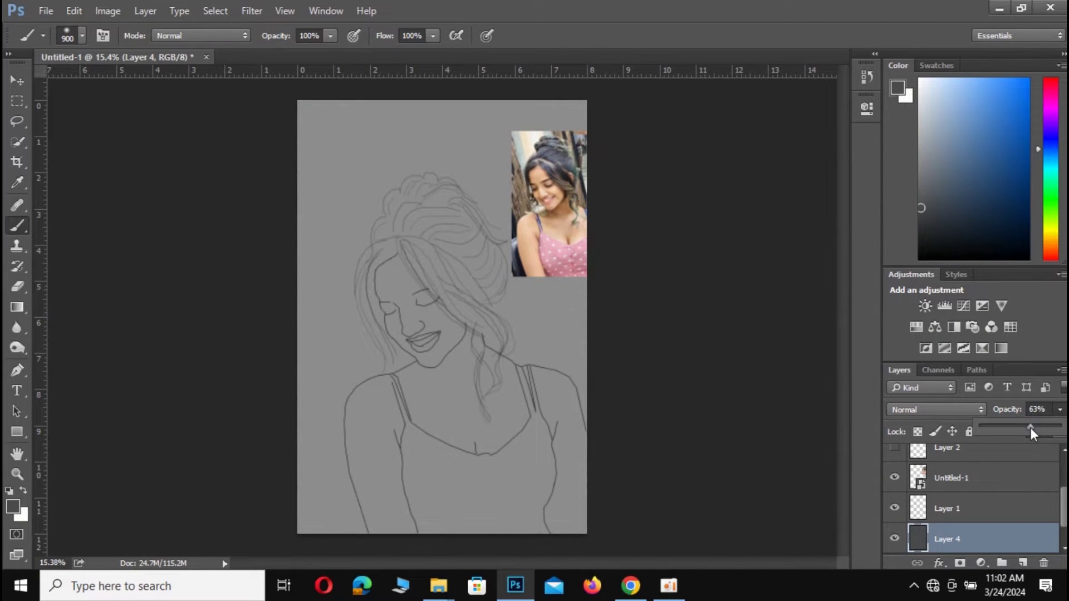
- Lighten the grey background layer's opacity and set the brush flow to 48%
{"action": "left_click_drag", "start_coordinate": [1023, 429], "coordinate": [1018, 429]}
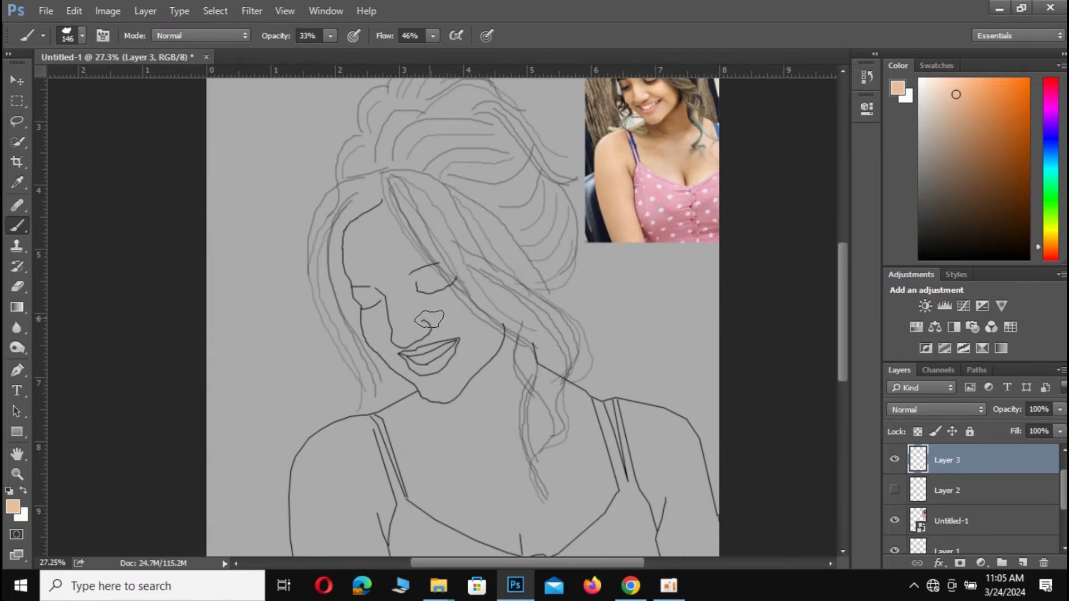
{"action": "key", "text": "ctrl+plus"}
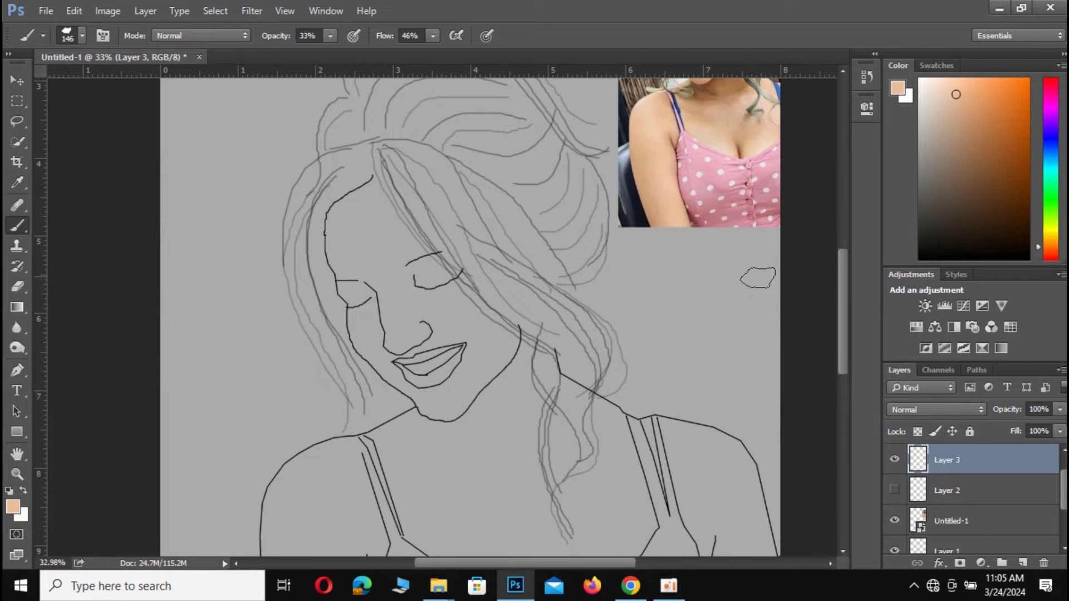
{"action": "left_click_drag", "start_coordinate": [843, 268], "coordinate": [835, 299]}
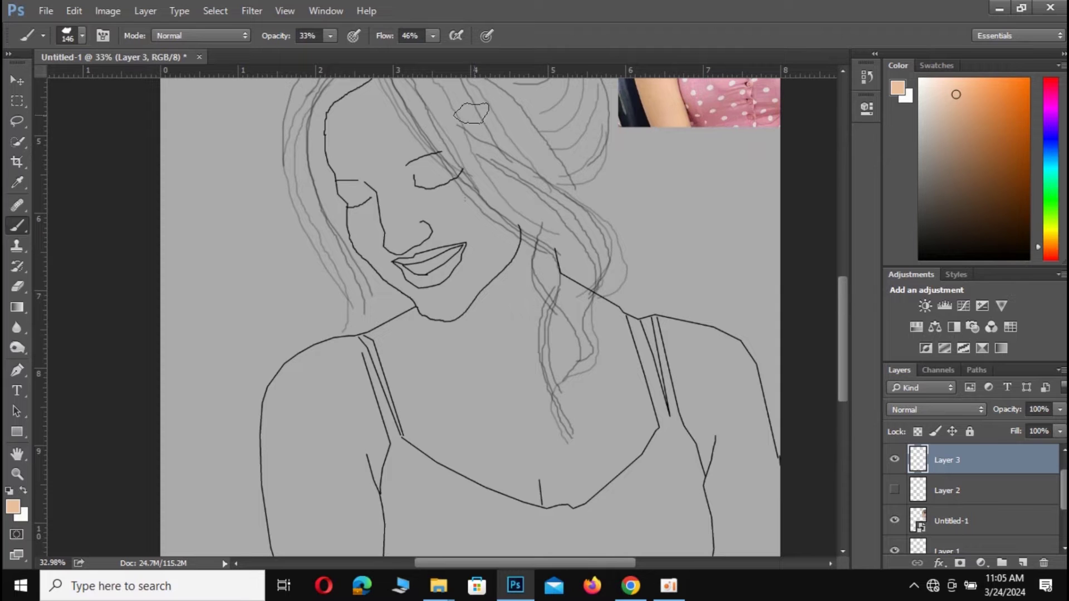
{"action": "left_click", "coordinate": [433, 36]}
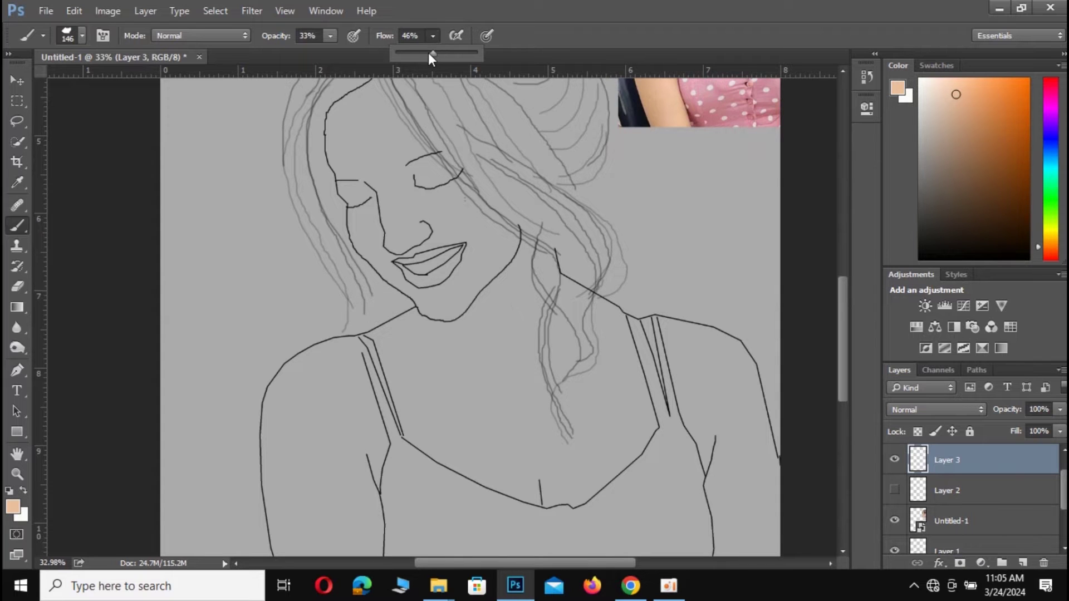
{"action": "left_click_drag", "start_coordinate": [433, 55], "coordinate": [434, 55]}
- Paint beige skin tone over the neck, shoulder strap area, chest and lower right arm
{"action": "mouse_move", "coordinate": [525, 254]}
{"action": "left_mouse_down"}
{"action": "mouse_move", "coordinate": [553, 291]}
{"action": "mouse_move", "coordinate": [547, 279]}
{"action": "left_mouse_up"}
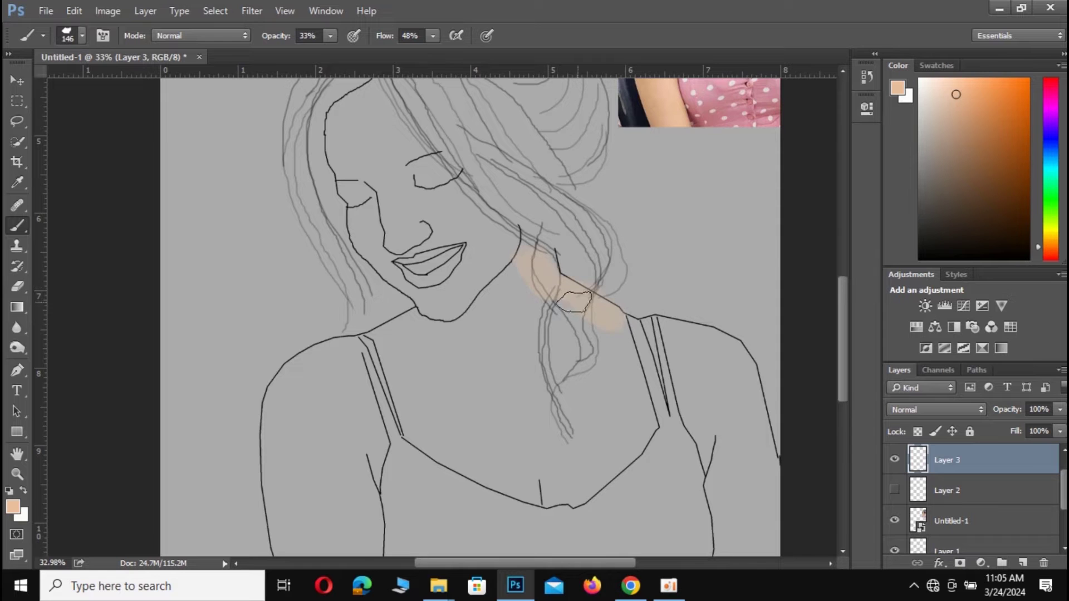
{"action": "mouse_move", "coordinate": [612, 320]}
{"action": "left_mouse_down"}
{"action": "mouse_move", "coordinate": [635, 434]}
{"action": "mouse_move", "coordinate": [561, 493]}
{"action": "mouse_move", "coordinate": [444, 446]}
{"action": "mouse_move", "coordinate": [394, 348]}
{"action": "mouse_move", "coordinate": [421, 320]}
{"action": "mouse_move", "coordinate": [426, 381]}
{"action": "mouse_move", "coordinate": [499, 454]}
{"action": "mouse_move", "coordinate": [579, 468]}
{"action": "mouse_move", "coordinate": [621, 403]}
{"action": "mouse_move", "coordinate": [582, 332]}
{"action": "mouse_move", "coordinate": [523, 301]}
{"action": "mouse_move", "coordinate": [515, 259]}
{"action": "mouse_move", "coordinate": [584, 377]}
{"action": "mouse_move", "coordinate": [574, 358]}
{"action": "left_mouse_up"}
{"action": "mouse_move", "coordinate": [516, 302]}
{"action": "left_mouse_down"}
{"action": "mouse_move", "coordinate": [574, 457]}
{"action": "mouse_move", "coordinate": [508, 270]}
{"action": "mouse_move", "coordinate": [507, 356]}
{"action": "left_mouse_up"}
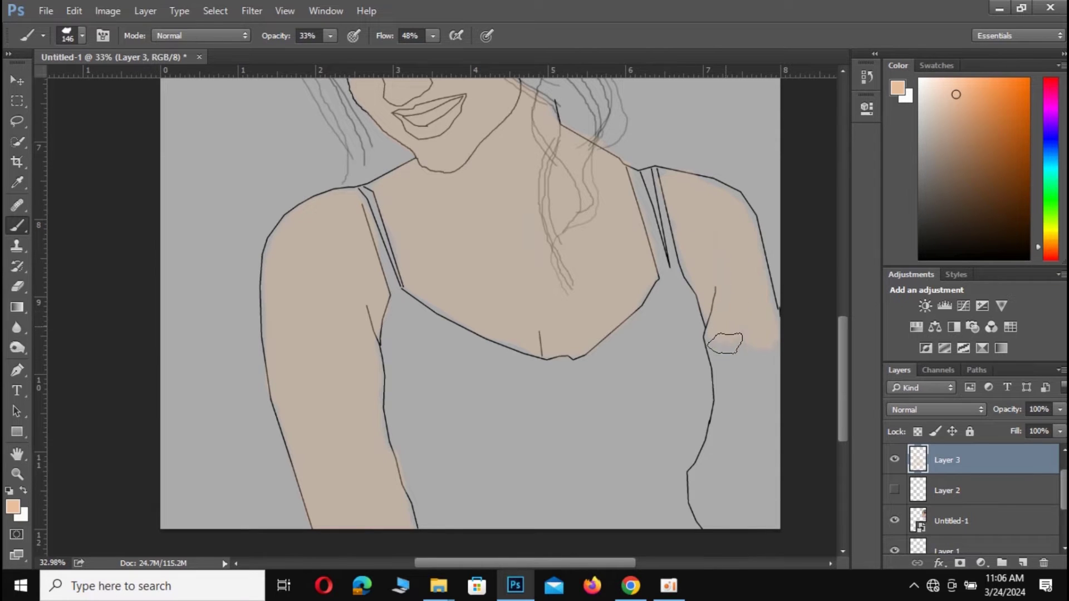
{"action": "mouse_move", "coordinate": [732, 377]}
{"action": "left_mouse_down"}
{"action": "mouse_move", "coordinate": [730, 531]}
{"action": "mouse_move", "coordinate": [763, 529]}
{"action": "mouse_move", "coordinate": [721, 530]}
{"action": "left_mouse_up"}
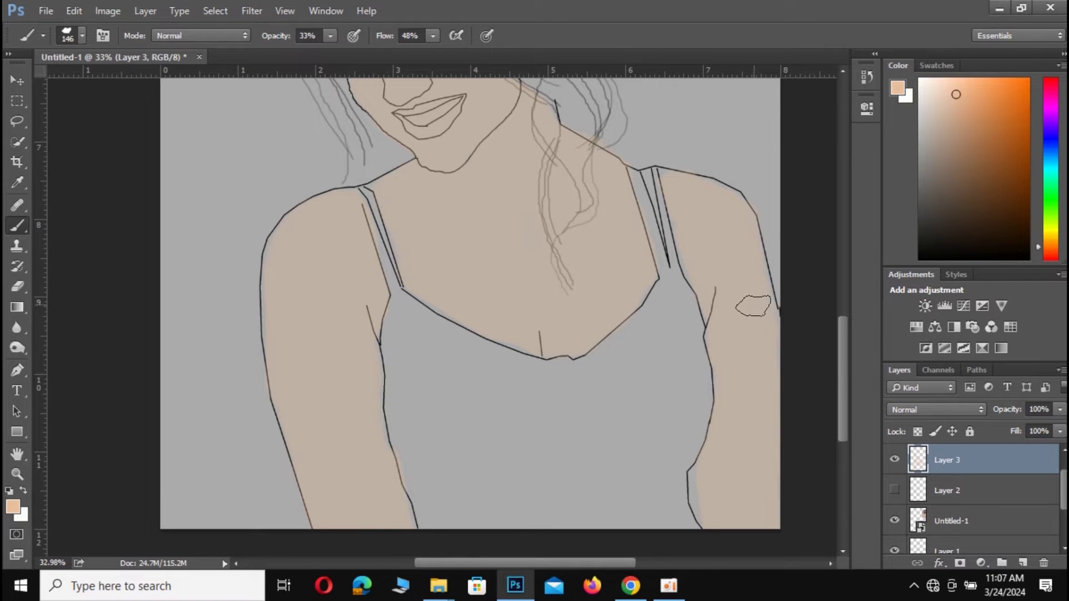
{"action": "scroll", "coordinate": [710, 336], "scroll_direction": "down", "scroll_amount": 1, "text": "alt"}
{"action": "scroll", "coordinate": [707, 348], "scroll_direction": "down", "scroll_amount": 1, "text": "alt"}
{"action": "scroll", "coordinate": [707, 351], "scroll_direction": "down", "scroll_amount": 1, "text": "alt"}
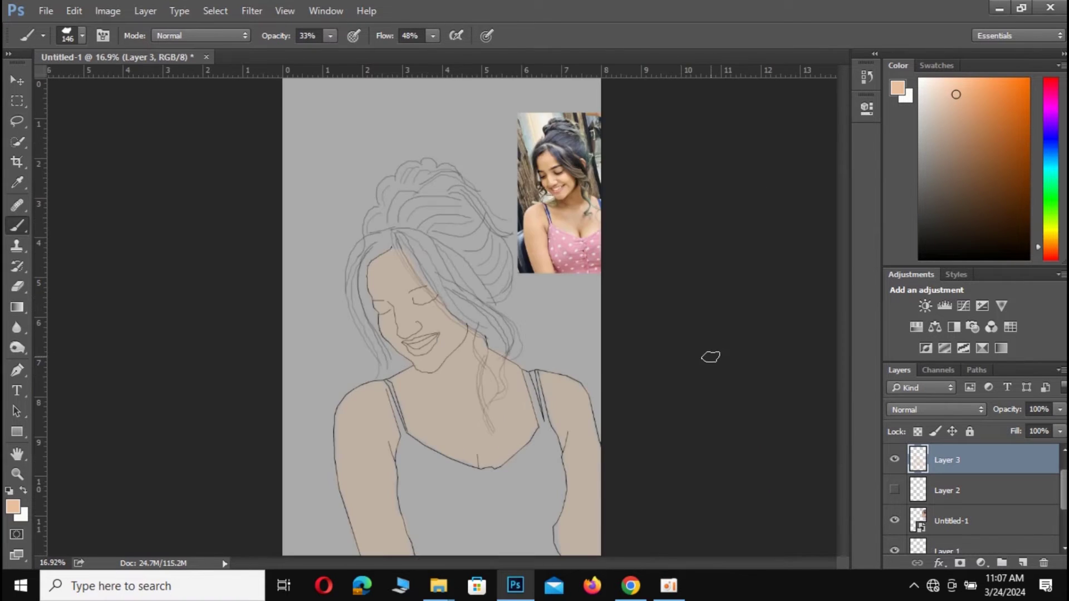
{"action": "scroll", "coordinate": [708, 353], "scroll_direction": "down", "scroll_amount": 1, "text": "alt"}
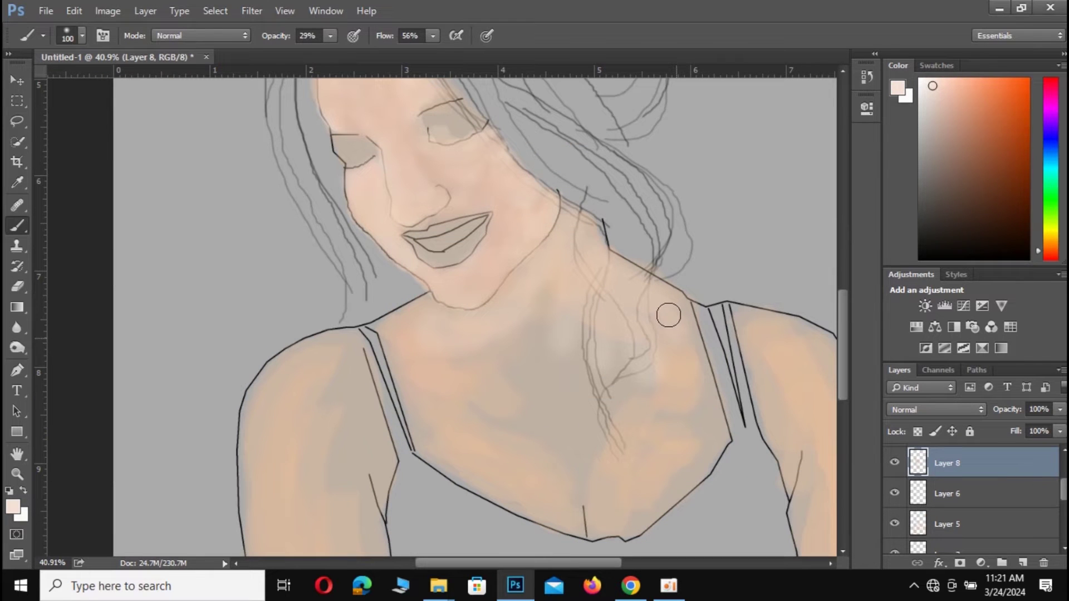
- Softly shade and brighten the chest, neck and neckline with lighter and darker skin tones
{"action": "left_click_drag", "start_coordinate": [679, 312], "coordinate": [637, 493]}
{"action": "mouse_move", "coordinate": [688, 456]}
{"action": "left_mouse_down"}
{"action": "mouse_move", "coordinate": [627, 519]}
{"action": "mouse_move", "coordinate": [661, 412]}
{"action": "mouse_move", "coordinate": [592, 481]}
{"action": "mouse_move", "coordinate": [424, 409]}
{"action": "left_mouse_up"}
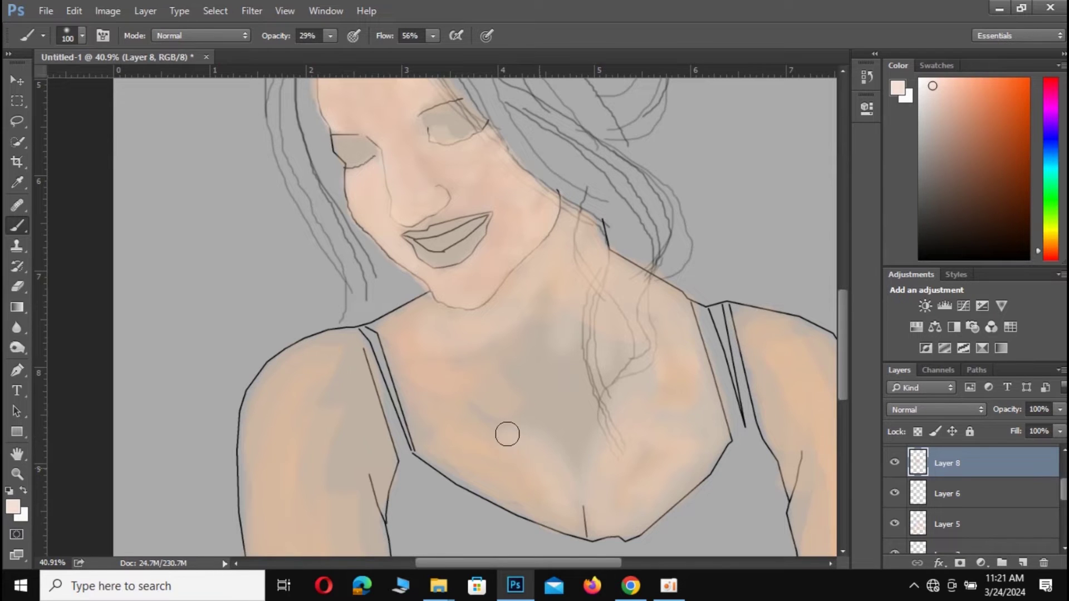
{"action": "left_click_drag", "start_coordinate": [431, 422], "coordinate": [512, 487]}
{"action": "mouse_move", "coordinate": [510, 442]}
{"action": "left_mouse_down"}
{"action": "mouse_move", "coordinate": [441, 377]}
{"action": "mouse_move", "coordinate": [477, 348]}
{"action": "mouse_move", "coordinate": [554, 456]}
{"action": "mouse_move", "coordinate": [575, 456]}
{"action": "mouse_move", "coordinate": [580, 362]}
{"action": "mouse_move", "coordinate": [611, 321]}
{"action": "left_mouse_up"}
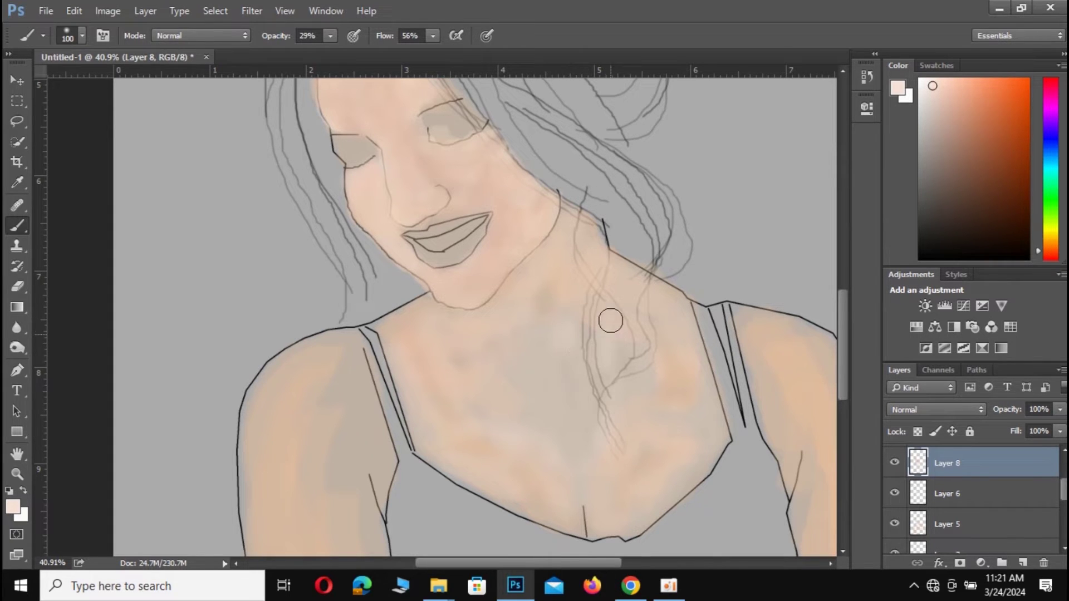
{"action": "mouse_move", "coordinate": [654, 387]}
{"action": "left_mouse_down"}
{"action": "mouse_move", "coordinate": [551, 295]}
{"action": "mouse_move", "coordinate": [542, 344]}
{"action": "mouse_move", "coordinate": [507, 394]}
{"action": "left_mouse_up"}
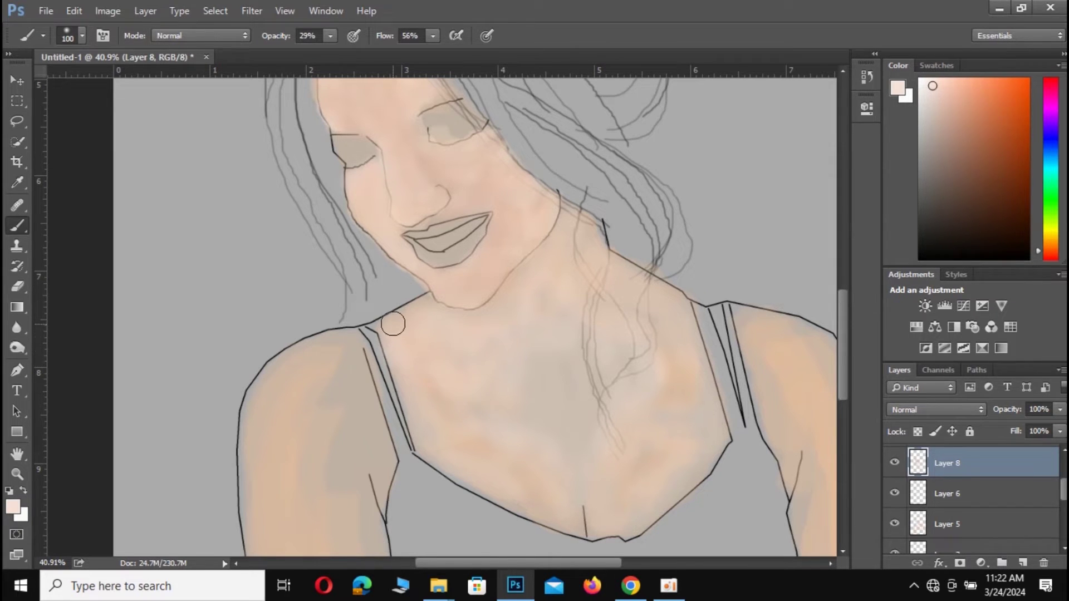
{"action": "left_click_drag", "start_coordinate": [432, 442], "coordinate": [457, 406]}
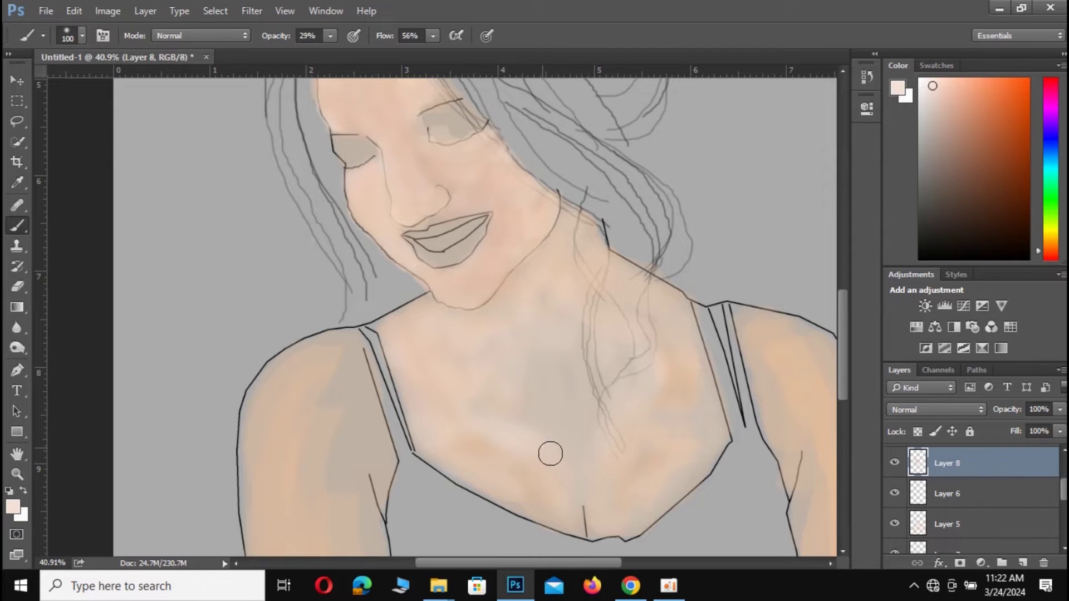
{"action": "left_click_drag", "start_coordinate": [481, 479], "coordinate": [550, 513]}
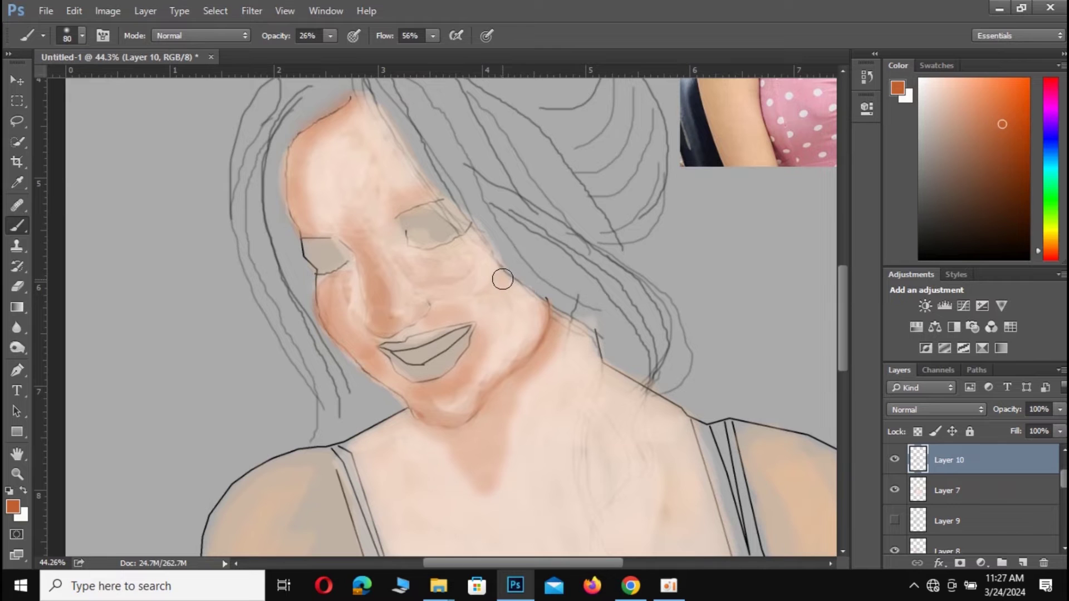
- At 26% brush opacity on Layer 10, extend skin tone along the jaw and cheek and darken the chin
{"action": "left_click_drag", "start_coordinate": [507, 274], "coordinate": [533, 329]}
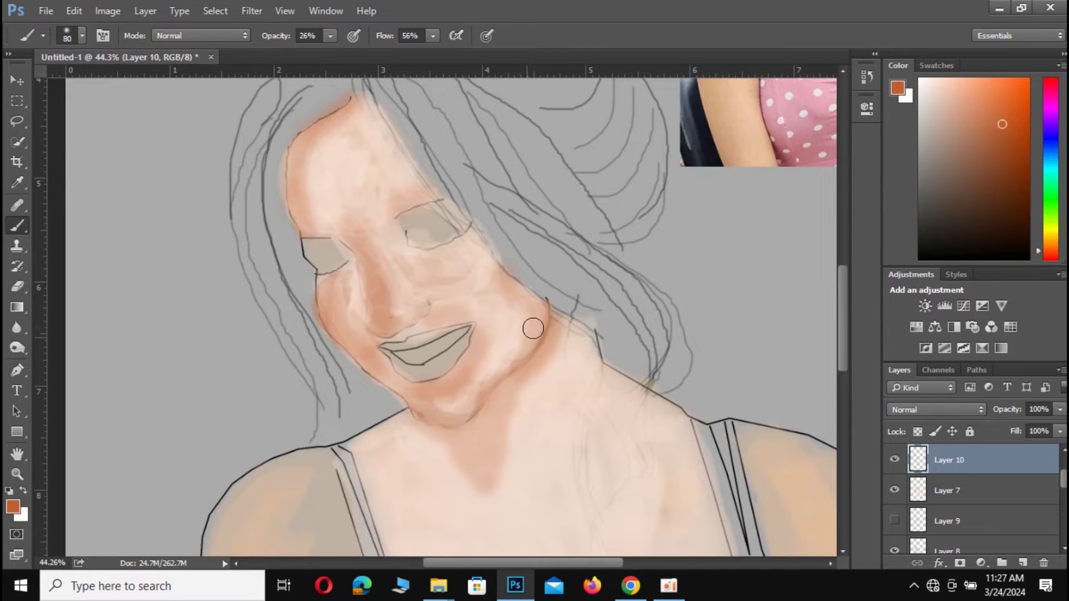
{"action": "mouse_move", "coordinate": [507, 291]}
{"action": "left_mouse_down"}
{"action": "mouse_move", "coordinate": [511, 341]}
{"action": "mouse_move", "coordinate": [490, 369]}
{"action": "mouse_move", "coordinate": [495, 305]}
{"action": "left_mouse_up"}
{"action": "left_click_drag", "start_coordinate": [488, 363], "coordinate": [449, 406]}
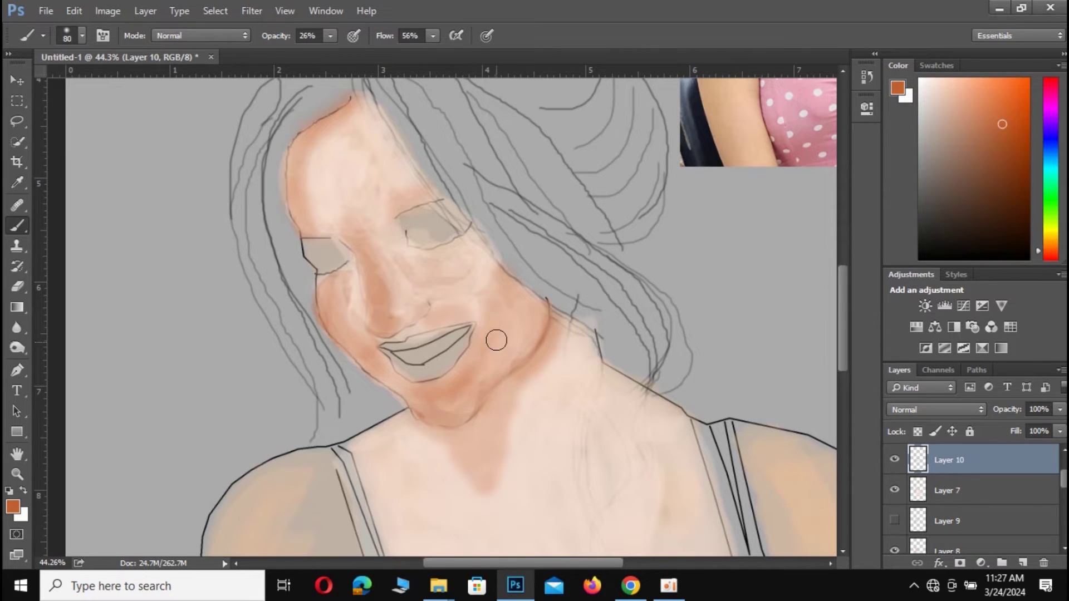
{"action": "left_click_drag", "start_coordinate": [496, 358], "coordinate": [519, 333]}
{"action": "scroll", "coordinate": [652, 349], "scroll_direction": "down", "scroll_amount": 1}
{"action": "scroll", "coordinate": [654, 356], "scroll_direction": "down", "scroll_amount": 1}
{"action": "scroll", "coordinate": [655, 368], "scroll_direction": "down", "scroll_amount": 1}
{"action": "scroll", "coordinate": [657, 379], "scroll_direction": "down", "scroll_amount": 1}
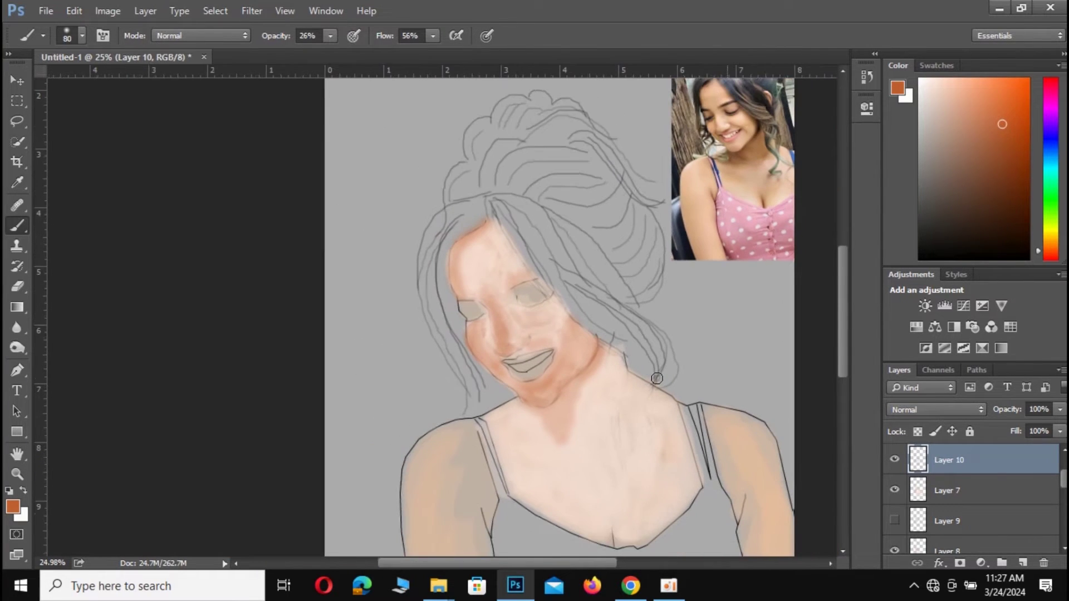
{"action": "scroll", "coordinate": [657, 379], "scroll_direction": "down", "scroll_amount": 1}
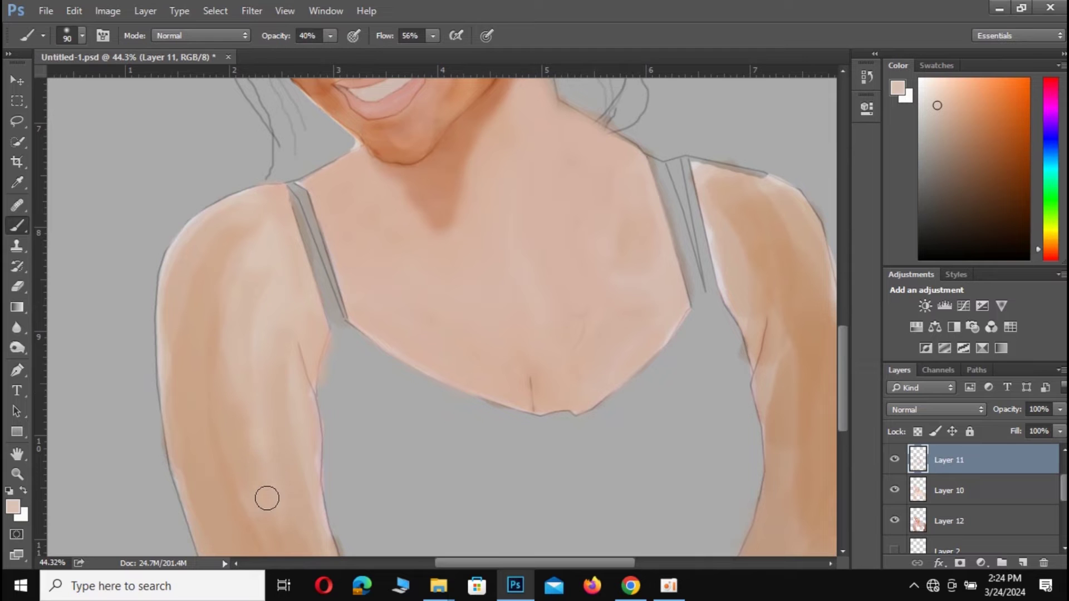
- Reduce the brush size to 60
{"action": "scroll", "coordinate": [454, 293], "scroll_direction": "down", "scroll_amount": 1}
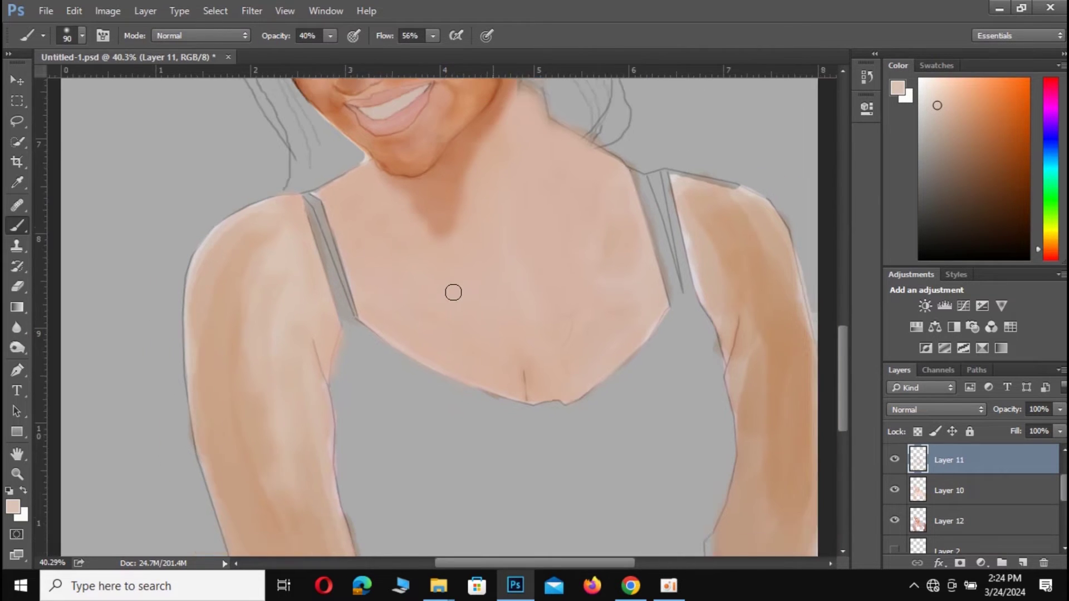
{"action": "scroll", "coordinate": [453, 293], "scroll_direction": "down", "scroll_amount": 2}
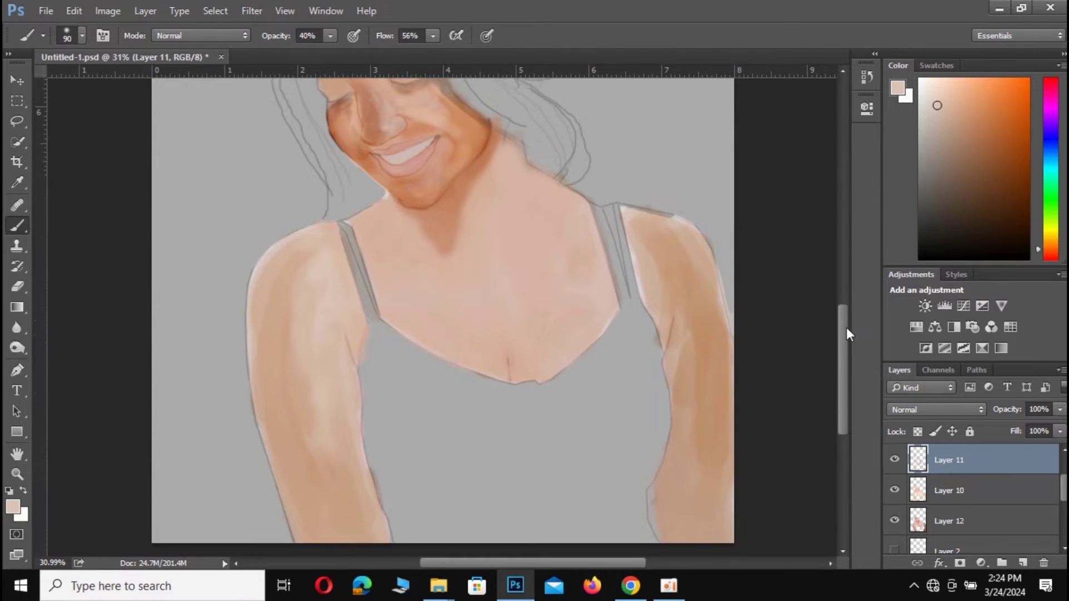
{"action": "scroll", "coordinate": [764, 263], "scroll_direction": "up", "scroll_amount": 5}
{"action": "scroll", "coordinate": [434, 231], "scroll_direction": "up", "scroll_amount": 1}
{"action": "scroll", "coordinate": [316, 214], "scroll_direction": "up", "scroll_amount": 1}
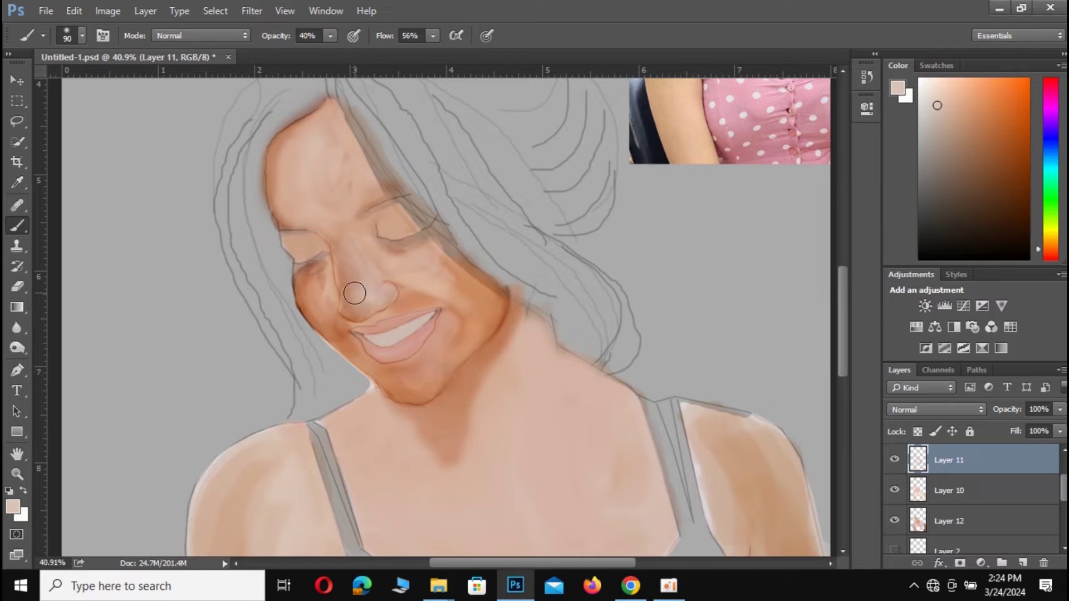
{"action": "scroll", "coordinate": [333, 244], "scroll_direction": "up", "scroll_amount": 2, "text": "alt"}
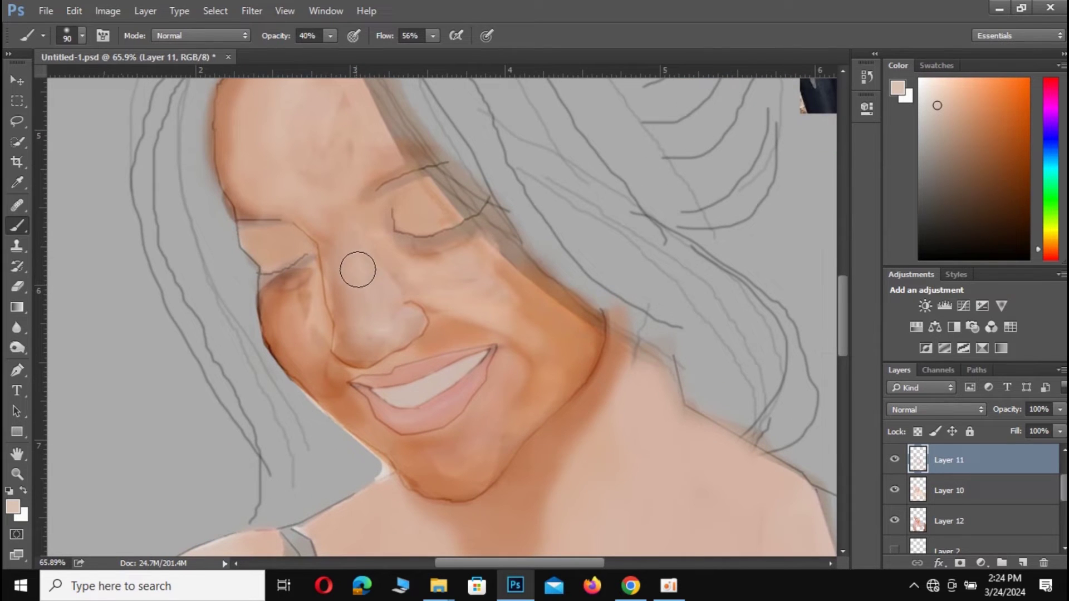
{"action": "key", "text": "bracketleft"}
{"action": "key", "text": "bracketleft"}
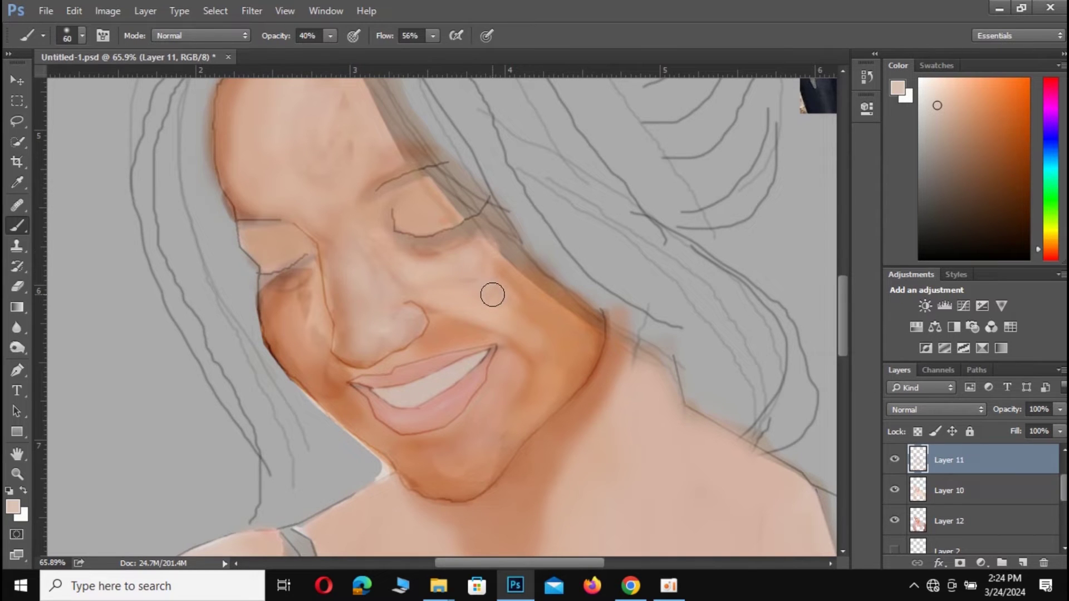
- Sample saturated orange skin tones from the face and brush warm strokes along the jaw and cheek
{"action": "scroll", "coordinate": [511, 313], "scroll_direction": "up", "scroll_amount": 2}
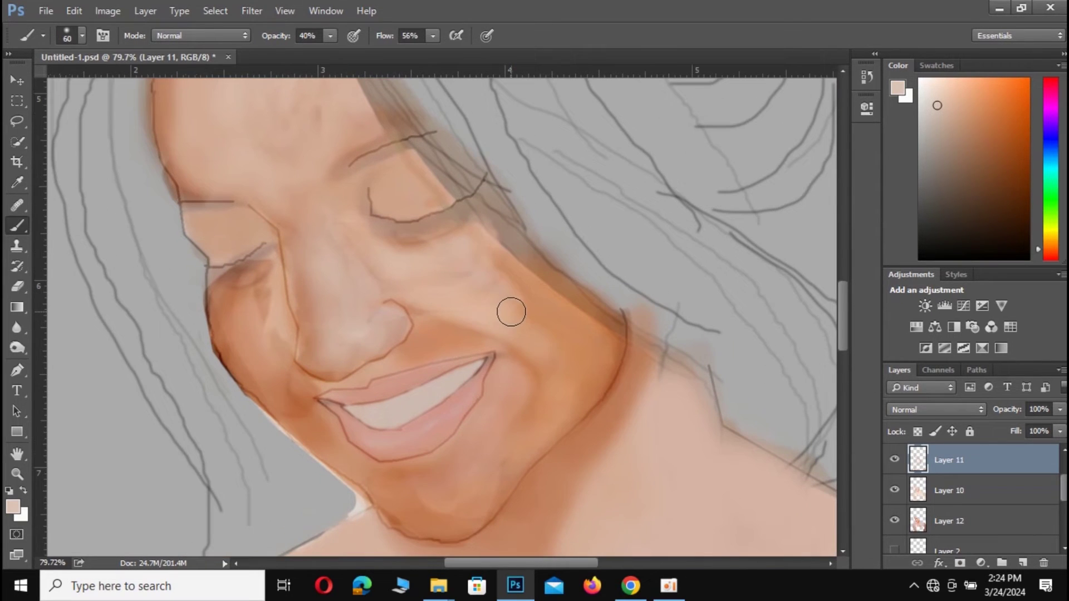
{"action": "left_click", "coordinate": [494, 306], "text": "alt"}
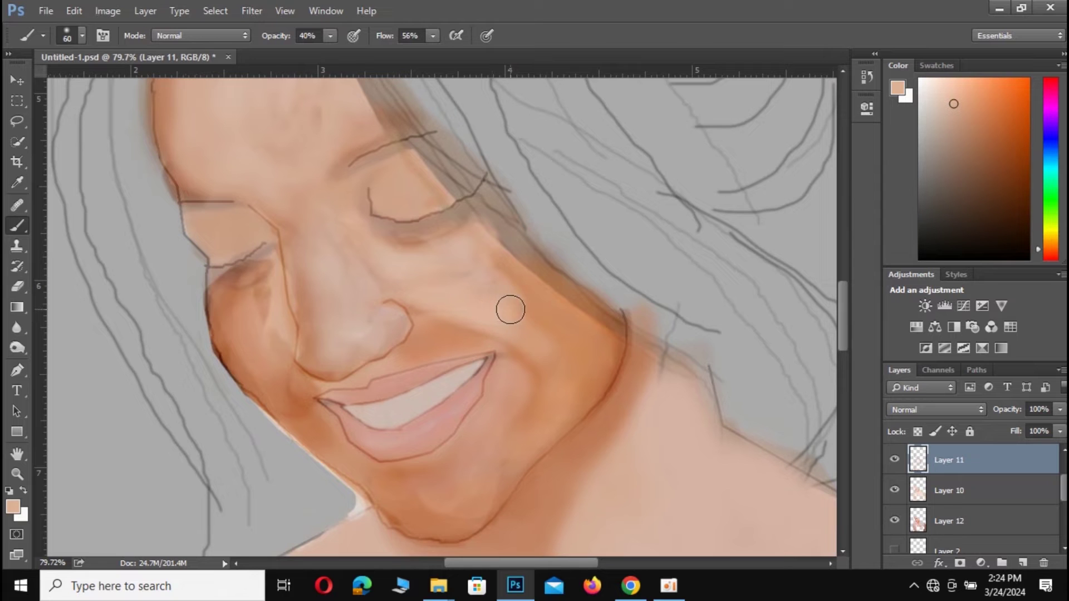
{"action": "left_click", "coordinate": [536, 320], "text": "alt"}
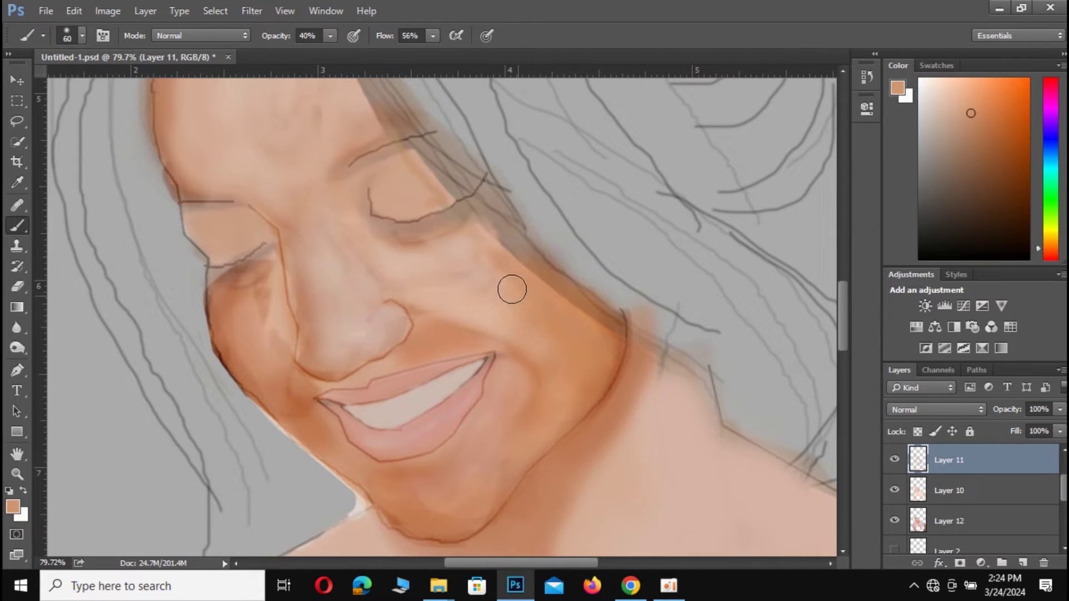
{"action": "mouse_move", "coordinate": [551, 321]}
{"action": "left_mouse_down"}
{"action": "mouse_move", "coordinate": [577, 341]}
{"action": "mouse_move", "coordinate": [568, 389]}
{"action": "mouse_move", "coordinate": [578, 380]}
{"action": "mouse_move", "coordinate": [479, 485]}
{"action": "left_mouse_up"}
{"action": "left_click", "coordinate": [407, 490], "text": "alt"}
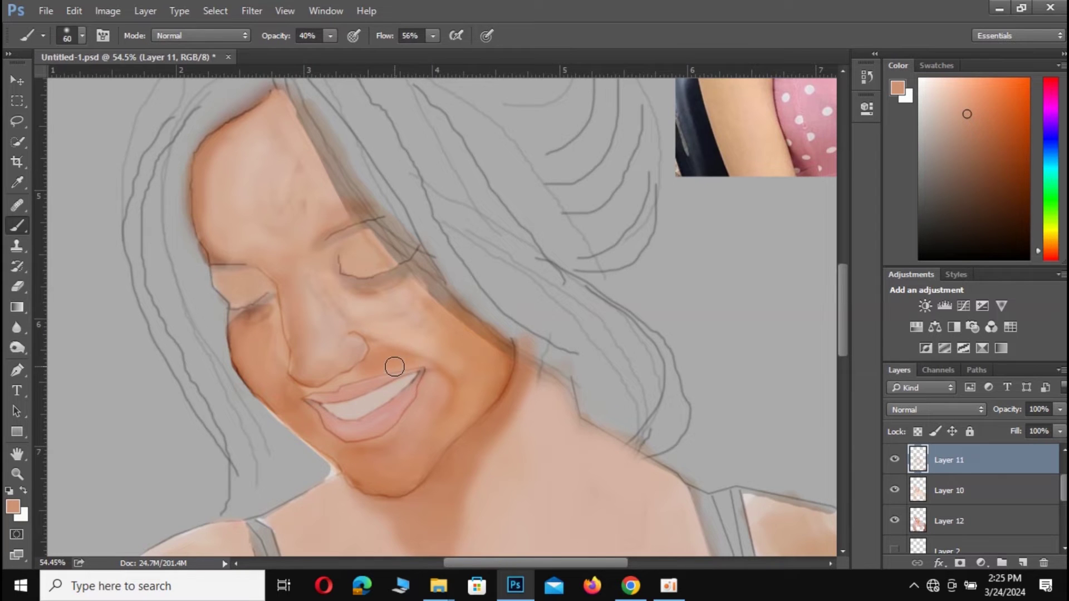
{"action": "scroll", "coordinate": [394, 367], "scroll_direction": "up", "scroll_amount": 3}
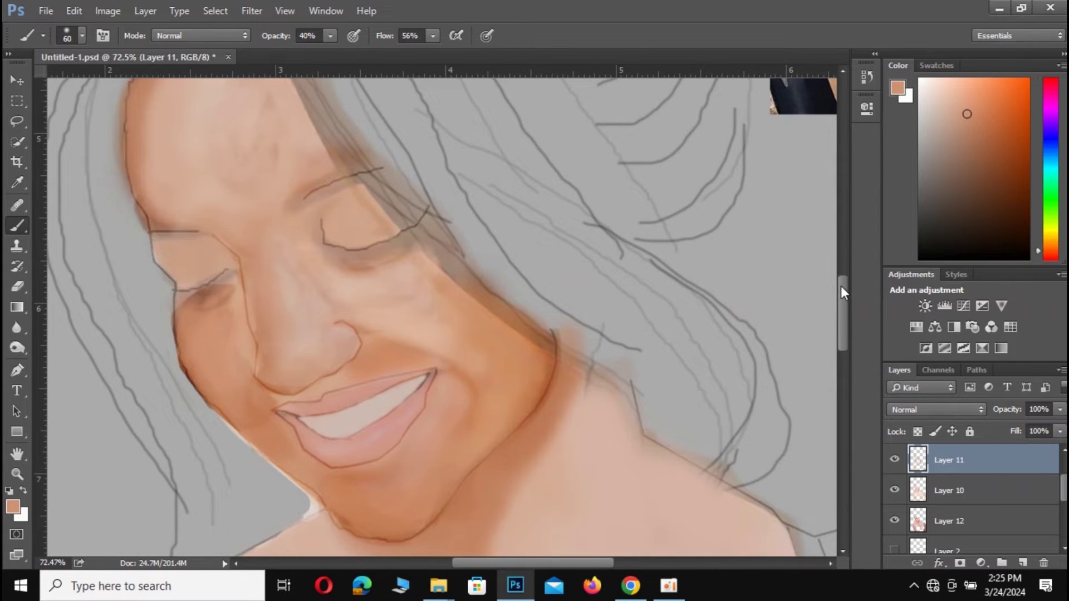
{"action": "left_click_drag", "start_coordinate": [844, 286], "coordinate": [839, 321]}
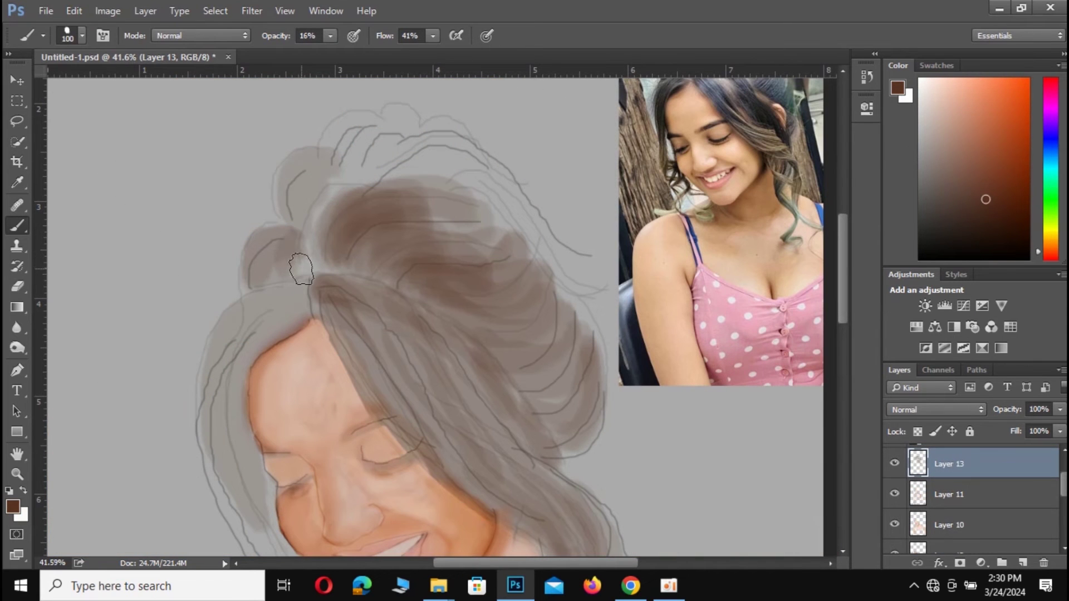
- Paint soft dark brown at 16% opacity on Layer 13 over the hair from bun to forehead
{"action": "left_click_drag", "start_coordinate": [286, 282], "coordinate": [249, 335]}
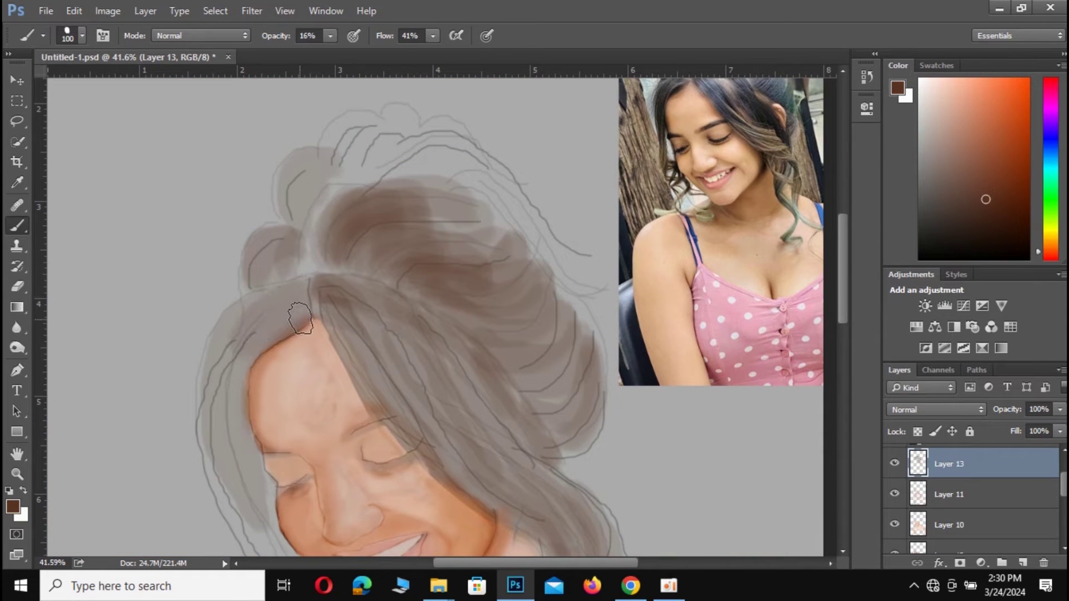
{"action": "mouse_move", "coordinate": [295, 292]}
{"action": "left_mouse_down"}
{"action": "mouse_move", "coordinate": [220, 367]}
{"action": "mouse_move", "coordinate": [227, 405]}
{"action": "left_mouse_up"}
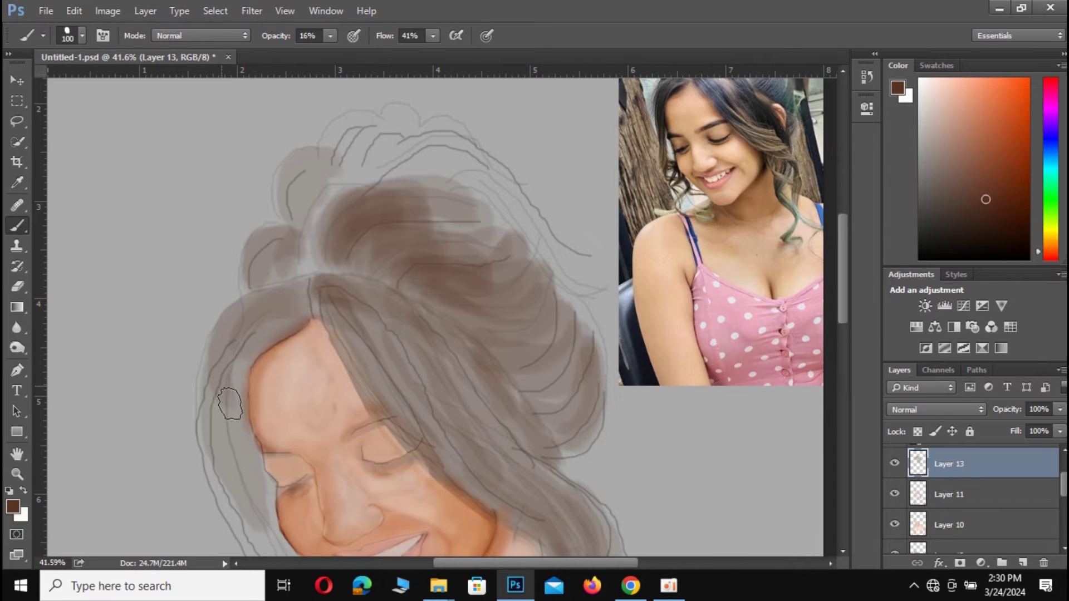
{"action": "mouse_move", "coordinate": [310, 269]}
{"action": "left_mouse_down"}
{"action": "mouse_move", "coordinate": [305, 234]}
{"action": "mouse_move", "coordinate": [325, 181]}
{"action": "mouse_move", "coordinate": [354, 172]}
{"action": "mouse_move", "coordinate": [301, 222]}
{"action": "mouse_move", "coordinate": [306, 255]}
{"action": "mouse_move", "coordinate": [291, 183]}
{"action": "mouse_move", "coordinate": [321, 162]}
{"action": "mouse_move", "coordinate": [286, 175]}
{"action": "mouse_move", "coordinate": [295, 236]}
{"action": "mouse_move", "coordinate": [262, 258]}
{"action": "mouse_move", "coordinate": [277, 262]}
{"action": "mouse_move", "coordinate": [344, 188]}
{"action": "mouse_move", "coordinate": [364, 140]}
{"action": "mouse_move", "coordinate": [390, 141]}
{"action": "mouse_move", "coordinate": [358, 167]}
{"action": "mouse_move", "coordinate": [409, 152]}
{"action": "mouse_move", "coordinate": [460, 160]}
{"action": "mouse_move", "coordinate": [425, 152]}
{"action": "mouse_move", "coordinate": [377, 172]}
{"action": "mouse_move", "coordinate": [458, 167]}
{"action": "mouse_move", "coordinate": [547, 248]}
{"action": "mouse_move", "coordinate": [451, 179]}
{"action": "mouse_move", "coordinate": [385, 190]}
{"action": "mouse_move", "coordinate": [486, 210]}
{"action": "mouse_move", "coordinate": [509, 228]}
{"action": "mouse_move", "coordinate": [462, 167]}
{"action": "mouse_move", "coordinate": [406, 139]}
{"action": "mouse_move", "coordinate": [459, 145]}
{"action": "mouse_move", "coordinate": [468, 155]}
{"action": "mouse_move", "coordinate": [412, 142]}
{"action": "mouse_move", "coordinate": [407, 123]}
{"action": "mouse_move", "coordinate": [350, 132]}
{"action": "mouse_move", "coordinate": [321, 165]}
{"action": "mouse_move", "coordinate": [340, 154]}
{"action": "mouse_move", "coordinate": [329, 172]}
{"action": "mouse_move", "coordinate": [337, 139]}
{"action": "mouse_move", "coordinate": [359, 119]}
{"action": "mouse_move", "coordinate": [351, 167]}
{"action": "mouse_move", "coordinate": [313, 168]}
{"action": "mouse_move", "coordinate": [281, 189]}
{"action": "mouse_move", "coordinate": [285, 222]}
{"action": "mouse_move", "coordinate": [315, 187]}
{"action": "mouse_move", "coordinate": [291, 232]}
{"action": "mouse_move", "coordinate": [262, 250]}
{"action": "mouse_move", "coordinate": [321, 238]}
{"action": "mouse_move", "coordinate": [312, 245]}
{"action": "left_mouse_up"}
{"action": "mouse_move", "coordinate": [296, 204]}
{"action": "left_mouse_down"}
{"action": "mouse_move", "coordinate": [345, 162]}
{"action": "mouse_move", "coordinate": [340, 148]}
{"action": "mouse_move", "coordinate": [382, 176]}
{"action": "mouse_move", "coordinate": [398, 153]}
{"action": "mouse_move", "coordinate": [454, 170]}
{"action": "mouse_move", "coordinate": [403, 157]}
{"action": "mouse_move", "coordinate": [418, 124]}
{"action": "mouse_move", "coordinate": [380, 138]}
{"action": "mouse_move", "coordinate": [468, 150]}
{"action": "mouse_move", "coordinate": [493, 238]}
{"action": "mouse_move", "coordinate": [441, 215]}
{"action": "mouse_move", "coordinate": [401, 226]}
{"action": "mouse_move", "coordinate": [466, 232]}
{"action": "mouse_move", "coordinate": [549, 286]}
{"action": "mouse_move", "coordinate": [582, 318]}
{"action": "mouse_move", "coordinate": [592, 346]}
{"action": "mouse_move", "coordinate": [552, 274]}
{"action": "mouse_move", "coordinate": [446, 163]}
{"action": "mouse_move", "coordinate": [397, 162]}
{"action": "mouse_move", "coordinate": [325, 224]}
{"action": "left_mouse_up"}
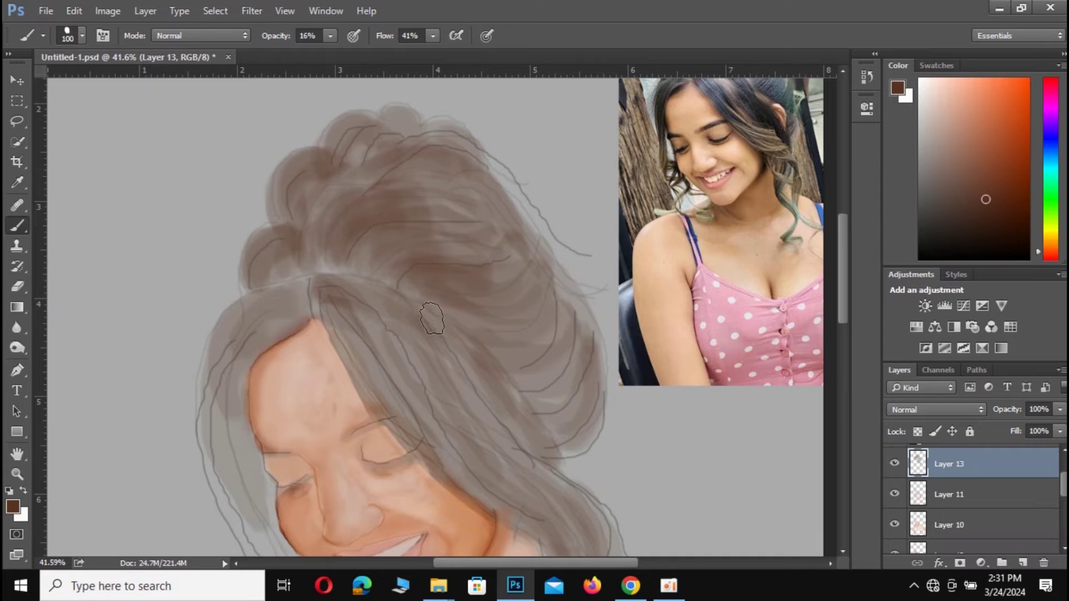
- Deepen the crown, upper hair and right-side strands with low-opacity dark brown strokes
{"action": "mouse_move", "coordinate": [546, 303]}
{"action": "left_mouse_down"}
{"action": "mouse_move", "coordinate": [566, 310]}
{"action": "mouse_move", "coordinate": [556, 340]}
{"action": "mouse_move", "coordinate": [510, 372]}
{"action": "mouse_move", "coordinate": [549, 348]}
{"action": "mouse_move", "coordinate": [561, 302]}
{"action": "left_mouse_up"}
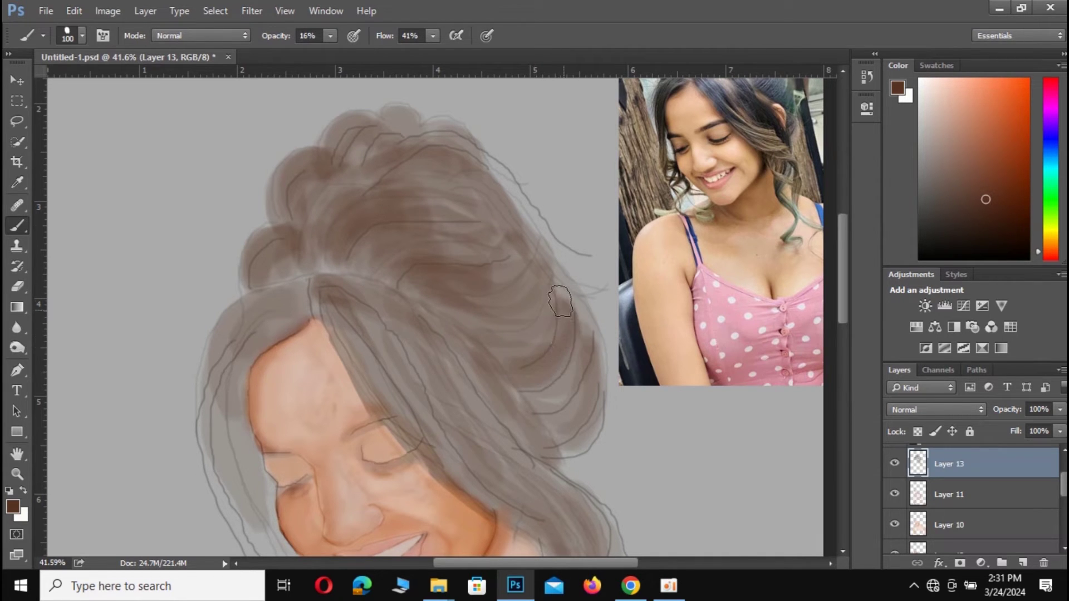
{"action": "mouse_move", "coordinate": [577, 336]}
{"action": "left_mouse_down"}
{"action": "mouse_move", "coordinate": [576, 384]}
{"action": "mouse_move", "coordinate": [533, 404]}
{"action": "mouse_move", "coordinate": [589, 386]}
{"action": "mouse_move", "coordinate": [592, 406]}
{"action": "mouse_move", "coordinate": [552, 428]}
{"action": "left_mouse_up"}
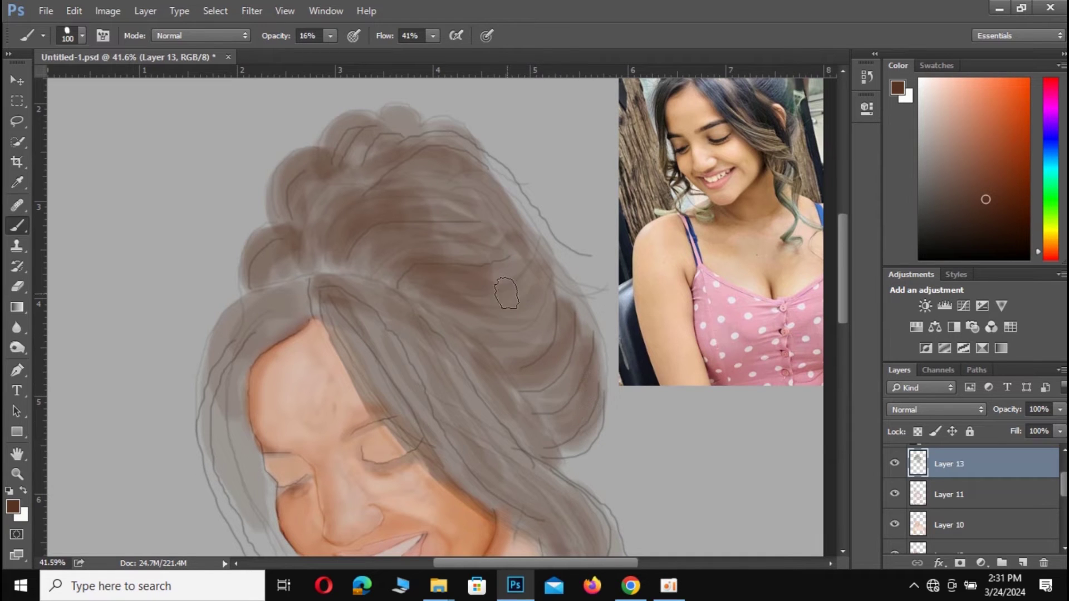
{"action": "left_click_drag", "start_coordinate": [520, 238], "coordinate": [469, 283]}
{"action": "mouse_move", "coordinate": [462, 227]}
{"action": "left_mouse_down"}
{"action": "mouse_move", "coordinate": [480, 220]}
{"action": "mouse_move", "coordinate": [433, 230]}
{"action": "left_mouse_up"}
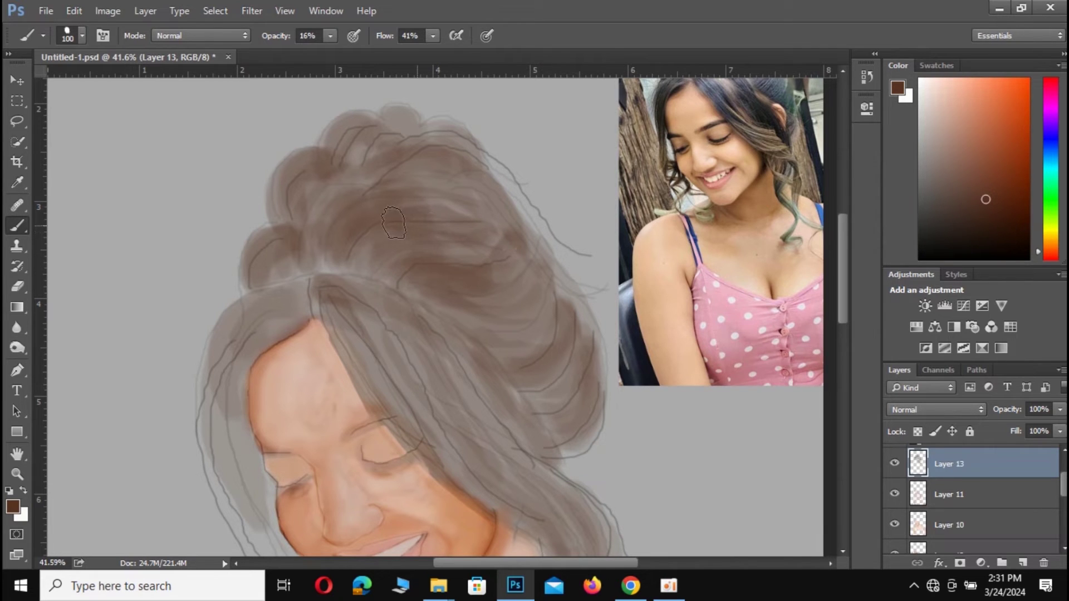
{"action": "left_click_drag", "start_coordinate": [365, 245], "coordinate": [363, 267]}
{"action": "mouse_move", "coordinate": [465, 211]}
{"action": "left_mouse_down"}
{"action": "mouse_move", "coordinate": [308, 234]}
{"action": "mouse_move", "coordinate": [318, 285]}
{"action": "mouse_move", "coordinate": [223, 387]}
{"action": "mouse_move", "coordinate": [336, 314]}
{"action": "mouse_move", "coordinate": [394, 394]}
{"action": "left_mouse_up"}
{"action": "mouse_move", "coordinate": [345, 294]}
{"action": "left_mouse_down"}
{"action": "mouse_move", "coordinate": [513, 488]}
{"action": "mouse_move", "coordinate": [372, 305]}
{"action": "mouse_move", "coordinate": [412, 401]}
{"action": "mouse_move", "coordinate": [462, 468]}
{"action": "mouse_move", "coordinate": [532, 498]}
{"action": "left_mouse_up"}
{"action": "mouse_move", "coordinate": [435, 347]}
{"action": "left_mouse_down"}
{"action": "mouse_move", "coordinate": [504, 454]}
{"action": "mouse_move", "coordinate": [606, 540]}
{"action": "left_mouse_up"}
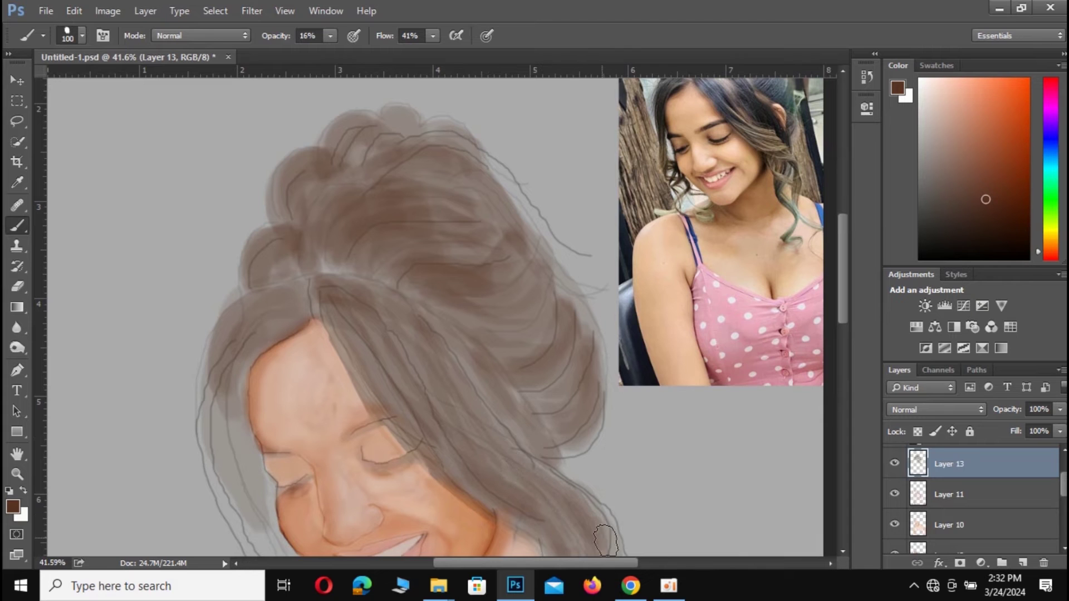
- Darken the hair strands on both sides of the face, then paint the neckline strap pinkish red
{"action": "scroll", "coordinate": [630, 445], "scroll_direction": "down", "scroll_amount": 3}
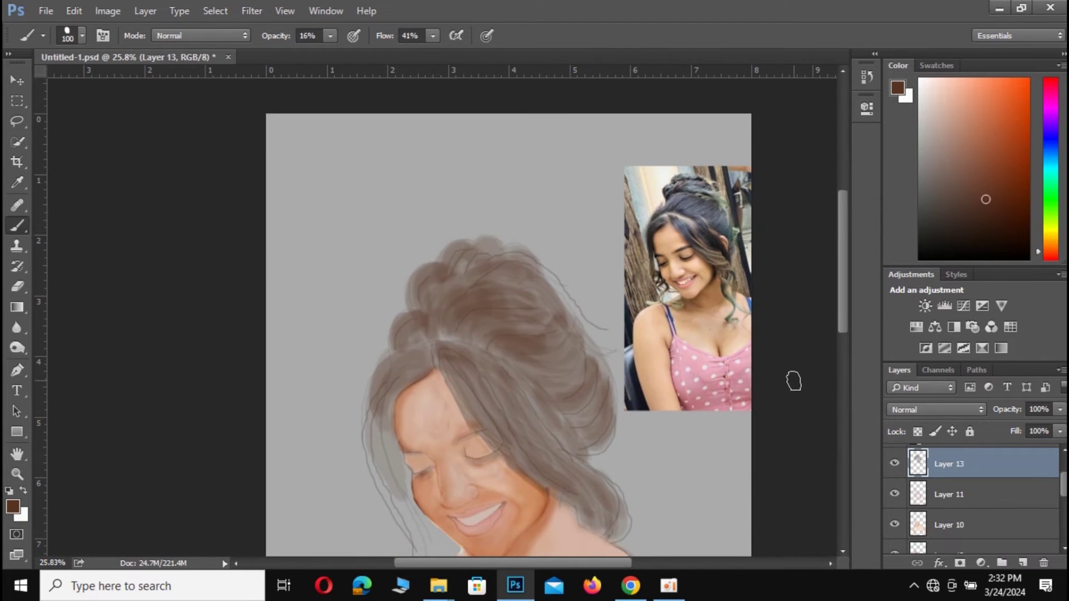
{"action": "left_click_drag", "start_coordinate": [843, 299], "coordinate": [844, 349]}
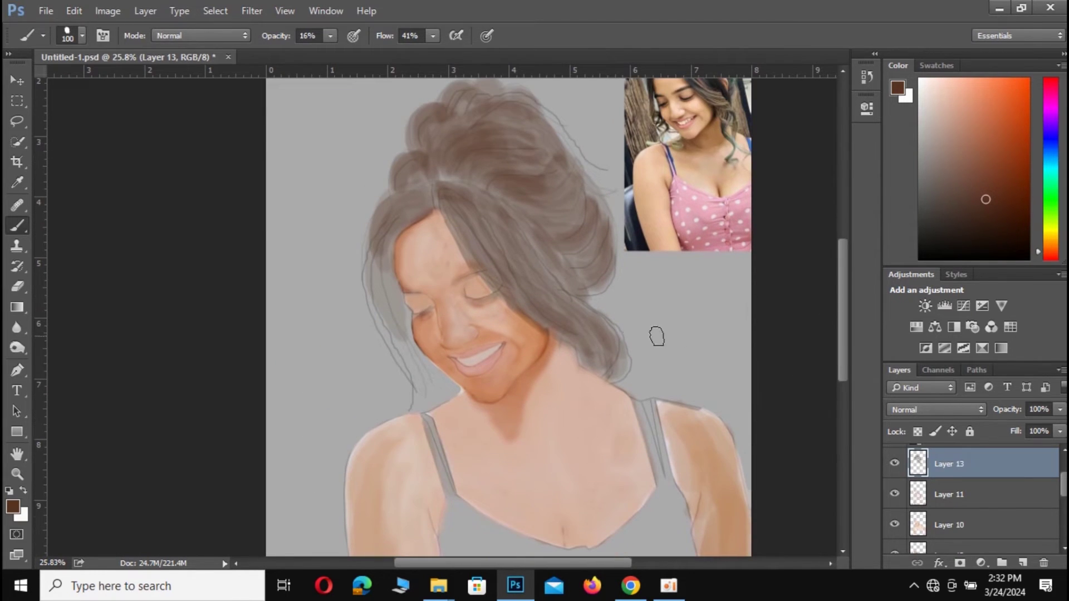
{"action": "left_click_drag", "start_coordinate": [556, 306], "coordinate": [594, 343]}
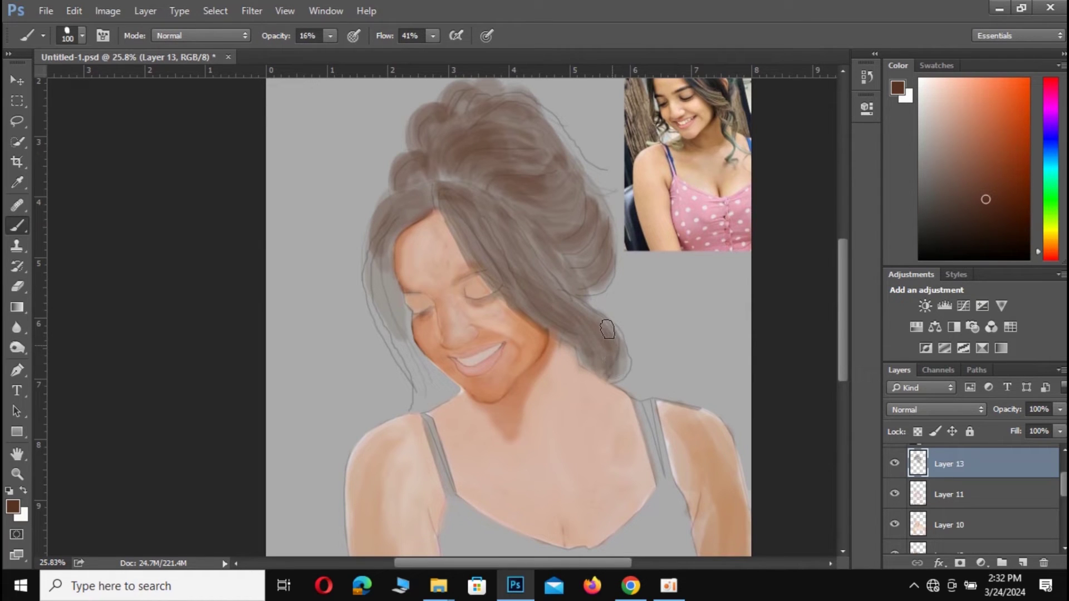
{"action": "left_click_drag", "start_coordinate": [507, 208], "coordinate": [522, 239]}
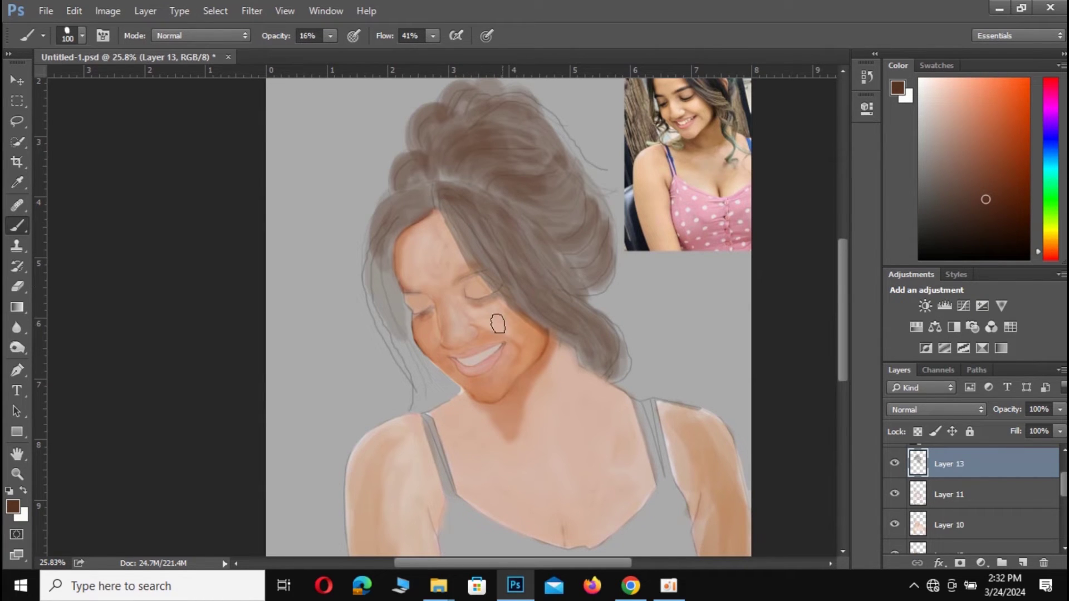
{"action": "mouse_move", "coordinate": [375, 248]}
{"action": "left_mouse_down"}
{"action": "mouse_move", "coordinate": [375, 279]}
{"action": "mouse_move", "coordinate": [398, 321]}
{"action": "left_mouse_up"}
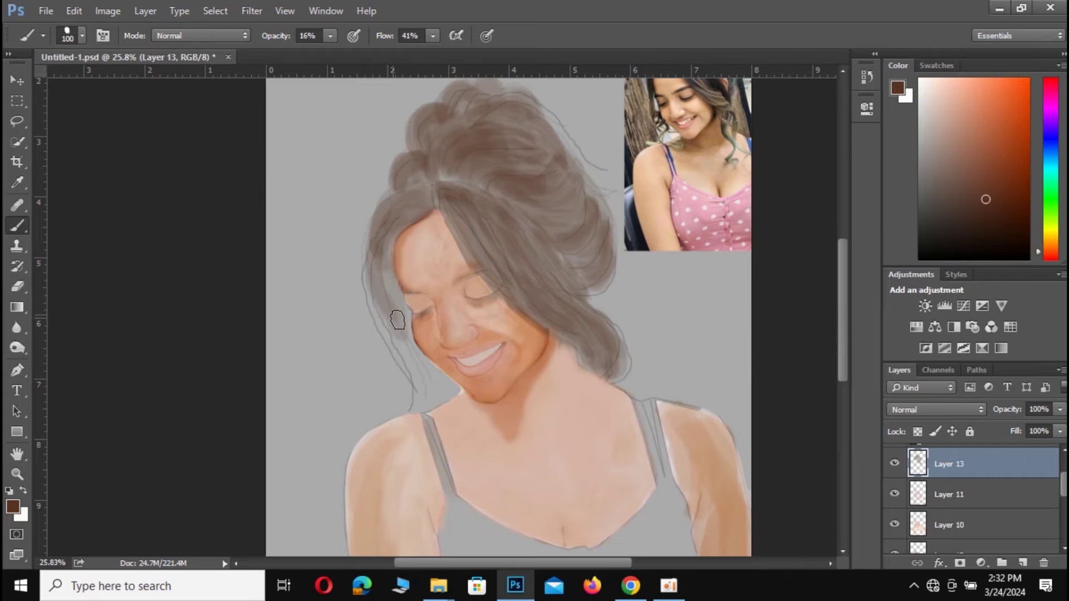
{"action": "left_click_drag", "start_coordinate": [387, 265], "coordinate": [406, 313]}
{"action": "mouse_move", "coordinate": [390, 239]}
{"action": "left_mouse_down"}
{"action": "mouse_move", "coordinate": [396, 304]}
{"action": "mouse_move", "coordinate": [411, 327]}
{"action": "left_mouse_up"}
{"action": "left_click_drag", "start_coordinate": [378, 249], "coordinate": [413, 340]}
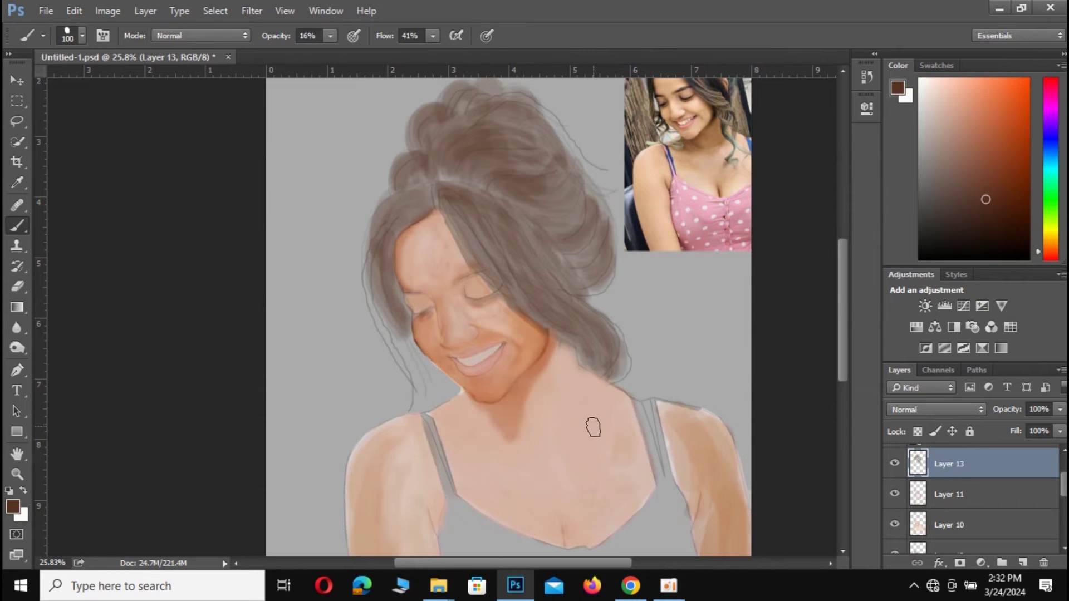
{"action": "scroll", "coordinate": [593, 427], "scroll_direction": "down", "scroll_amount": 3}
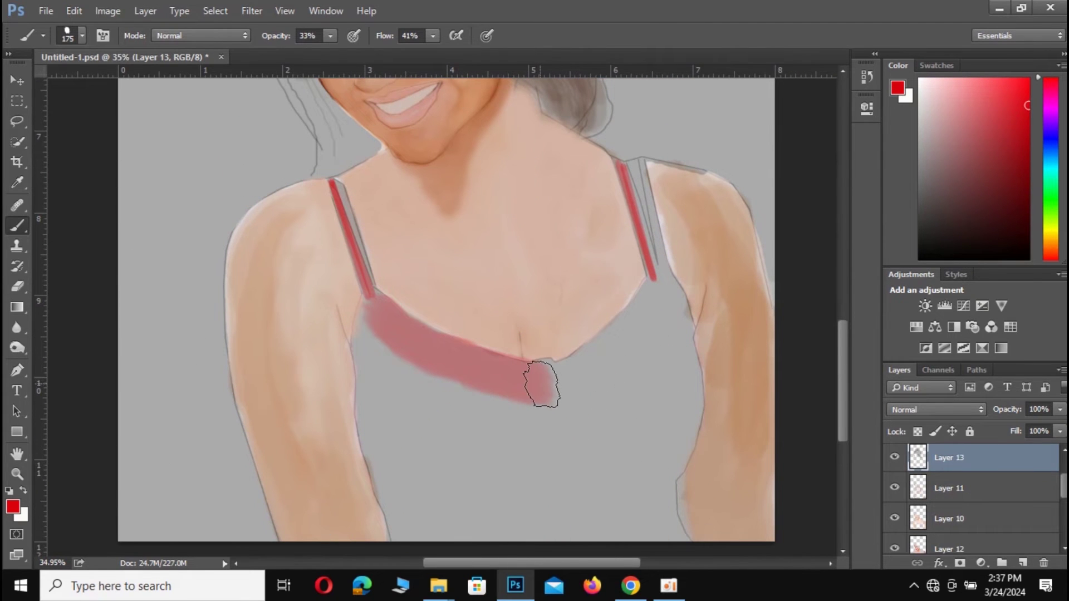
{"action": "mouse_move", "coordinate": [541, 384]}
{"action": "left_mouse_down"}
{"action": "mouse_move", "coordinate": [592, 377]}
{"action": "mouse_move", "coordinate": [632, 351]}
{"action": "mouse_move", "coordinate": [656, 299]}
{"action": "mouse_move", "coordinate": [639, 327]}
{"action": "mouse_move", "coordinate": [574, 378]}
{"action": "mouse_move", "coordinate": [657, 303]}
{"action": "mouse_move", "coordinate": [676, 310]}
{"action": "mouse_move", "coordinate": [683, 413]}
{"action": "mouse_move", "coordinate": [652, 460]}
{"action": "mouse_move", "coordinate": [680, 434]}
{"action": "mouse_move", "coordinate": [668, 357]}
{"action": "mouse_move", "coordinate": [625, 429]}
{"action": "mouse_move", "coordinate": [657, 387]}
{"action": "mouse_move", "coordinate": [592, 420]}
{"action": "mouse_move", "coordinate": [611, 411]}
{"action": "mouse_move", "coordinate": [606, 423]}
{"action": "mouse_move", "coordinate": [628, 442]}
{"action": "mouse_move", "coordinate": [640, 506]}
{"action": "mouse_move", "coordinate": [652, 515]}
{"action": "mouse_move", "coordinate": [659, 483]}
{"action": "mouse_move", "coordinate": [524, 504]}
{"action": "left_mouse_up"}
- Brush muted red over the top's lower band, its left end and the left neckline
{"action": "mouse_move", "coordinate": [610, 514]}
{"action": "left_mouse_down"}
{"action": "mouse_move", "coordinate": [468, 526]}
{"action": "mouse_move", "coordinate": [390, 515]}
{"action": "mouse_move", "coordinate": [595, 534]}
{"action": "left_mouse_up"}
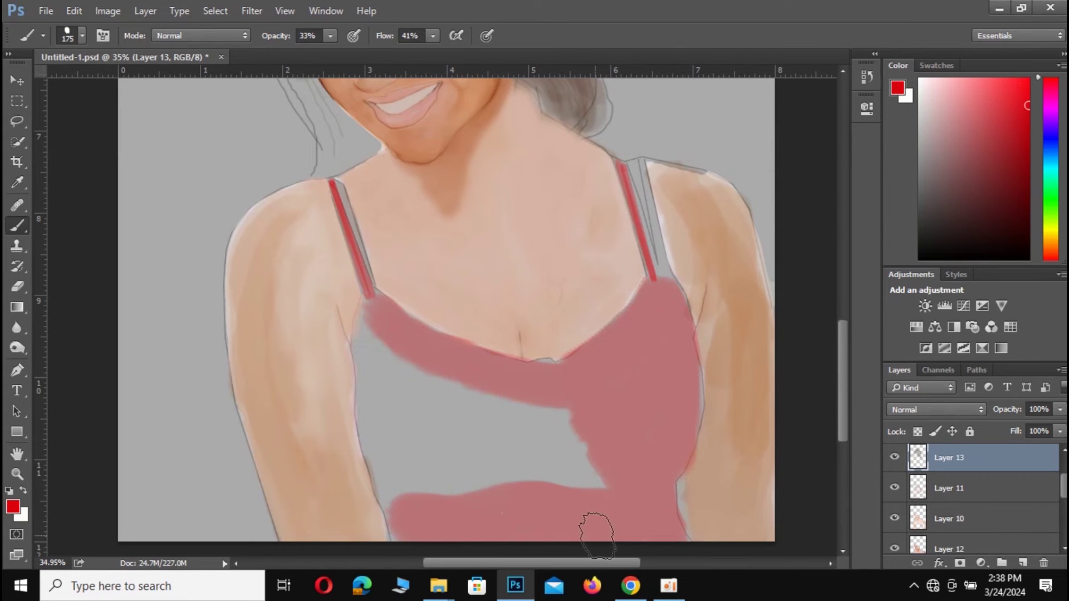
{"action": "mouse_move", "coordinate": [422, 508]}
{"action": "left_mouse_down"}
{"action": "mouse_move", "coordinate": [397, 494]}
{"action": "mouse_move", "coordinate": [386, 469]}
{"action": "mouse_move", "coordinate": [373, 310]}
{"action": "mouse_move", "coordinate": [407, 443]}
{"action": "mouse_move", "coordinate": [399, 353]}
{"action": "mouse_move", "coordinate": [429, 382]}
{"action": "mouse_move", "coordinate": [530, 396]}
{"action": "mouse_move", "coordinate": [446, 409]}
{"action": "mouse_move", "coordinate": [563, 423]}
{"action": "mouse_move", "coordinate": [409, 422]}
{"action": "mouse_move", "coordinate": [606, 446]}
{"action": "mouse_move", "coordinate": [410, 478]}
{"action": "mouse_move", "coordinate": [557, 490]}
{"action": "mouse_move", "coordinate": [616, 466]}
{"action": "mouse_move", "coordinate": [564, 390]}
{"action": "mouse_move", "coordinate": [549, 377]}
{"action": "mouse_move", "coordinate": [529, 383]}
{"action": "left_mouse_up"}
{"action": "mouse_move", "coordinate": [447, 371]}
{"action": "left_mouse_down"}
{"action": "mouse_move", "coordinate": [410, 351]}
{"action": "mouse_move", "coordinate": [390, 358]}
{"action": "mouse_move", "coordinate": [375, 334]}
{"action": "mouse_move", "coordinate": [389, 384]}
{"action": "left_mouse_up"}
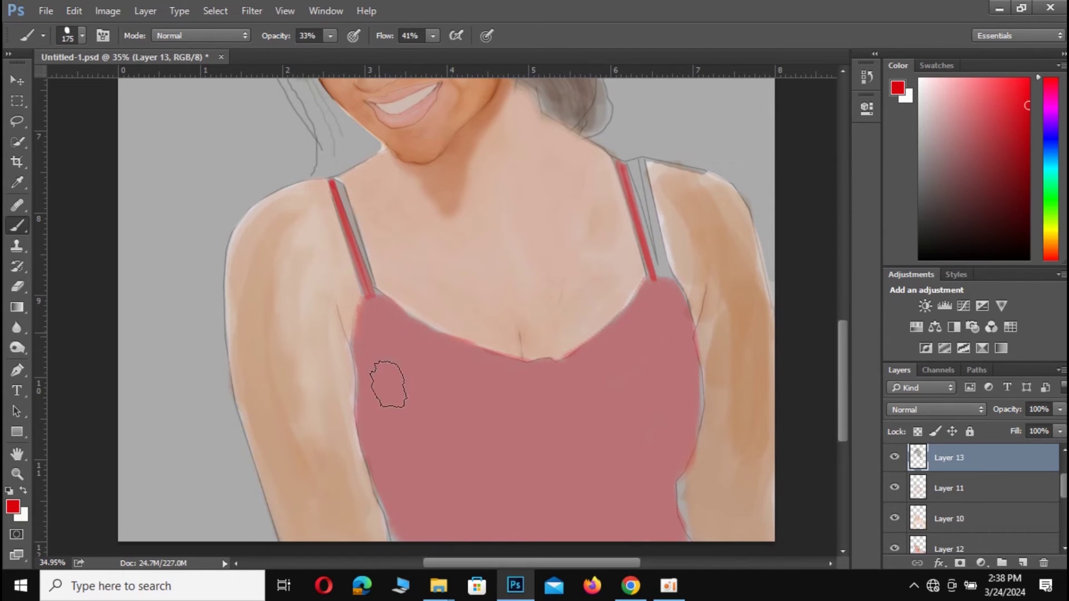
{"action": "scroll", "coordinate": [643, 451], "scroll_direction": "down", "scroll_amount": 2}
{"action": "scroll", "coordinate": [644, 451], "scroll_direction": "down", "scroll_amount": 2}
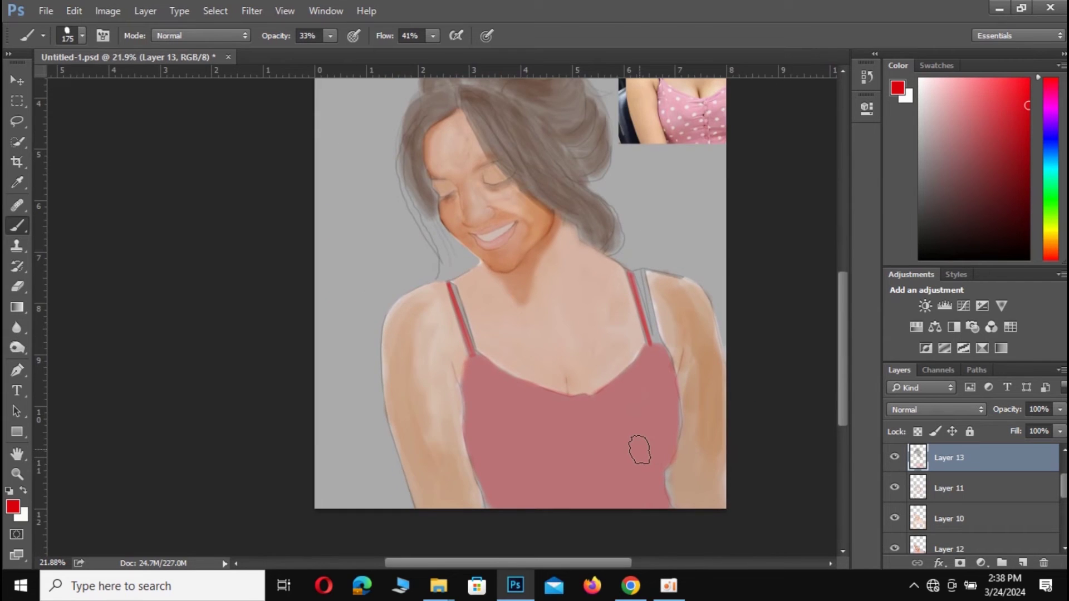
{"action": "scroll", "coordinate": [643, 451], "scroll_direction": "down", "scroll_amount": 2}
{"action": "scroll", "coordinate": [641, 451], "scroll_direction": "down", "scroll_amount": 1}
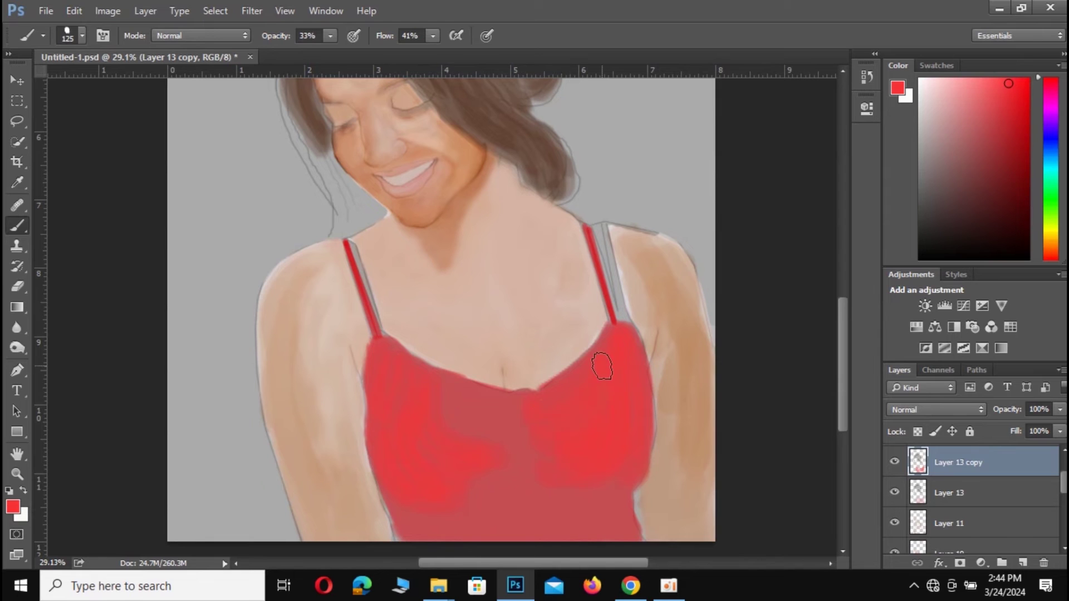
- Brighten the top's neckline and middle in red, then shade the lower hem in dark maroon
{"action": "left_click_drag", "start_coordinate": [577, 394], "coordinate": [610, 346]}
{"action": "mouse_move", "coordinate": [487, 481]}
{"action": "left_mouse_down"}
{"action": "mouse_move", "coordinate": [425, 494]}
{"action": "mouse_move", "coordinate": [444, 495]}
{"action": "left_mouse_up"}
{"action": "left_click", "coordinate": [1020, 213]}
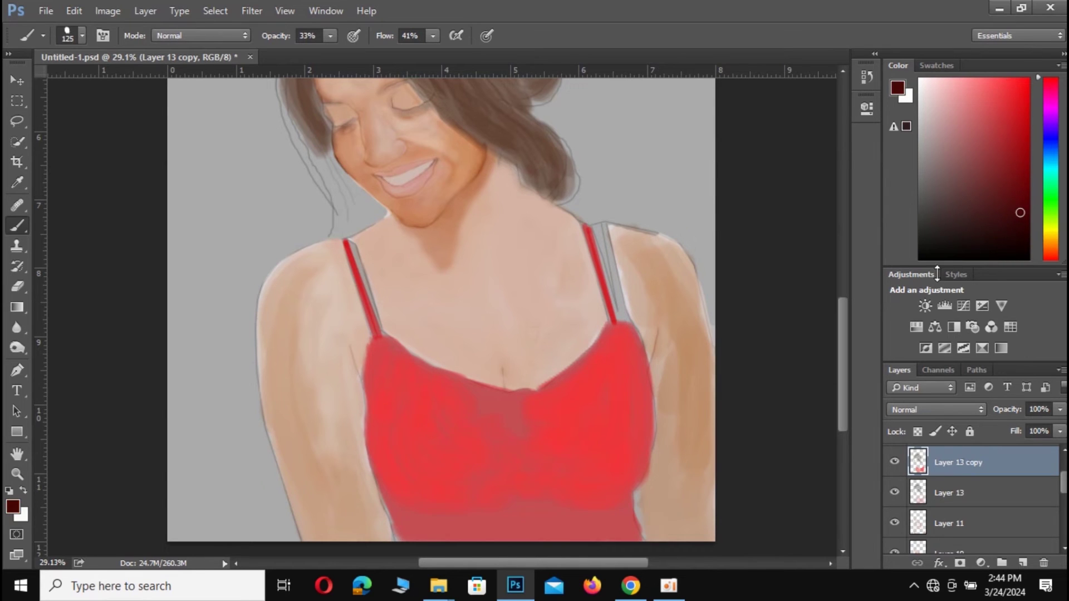
{"action": "mouse_move", "coordinate": [621, 521]}
{"action": "left_mouse_down"}
{"action": "mouse_move", "coordinate": [592, 532]}
{"action": "mouse_move", "coordinate": [630, 513]}
{"action": "mouse_move", "coordinate": [632, 535]}
{"action": "mouse_move", "coordinate": [616, 540]}
{"action": "mouse_move", "coordinate": [609, 520]}
{"action": "mouse_move", "coordinate": [588, 535]}
{"action": "left_mouse_up"}
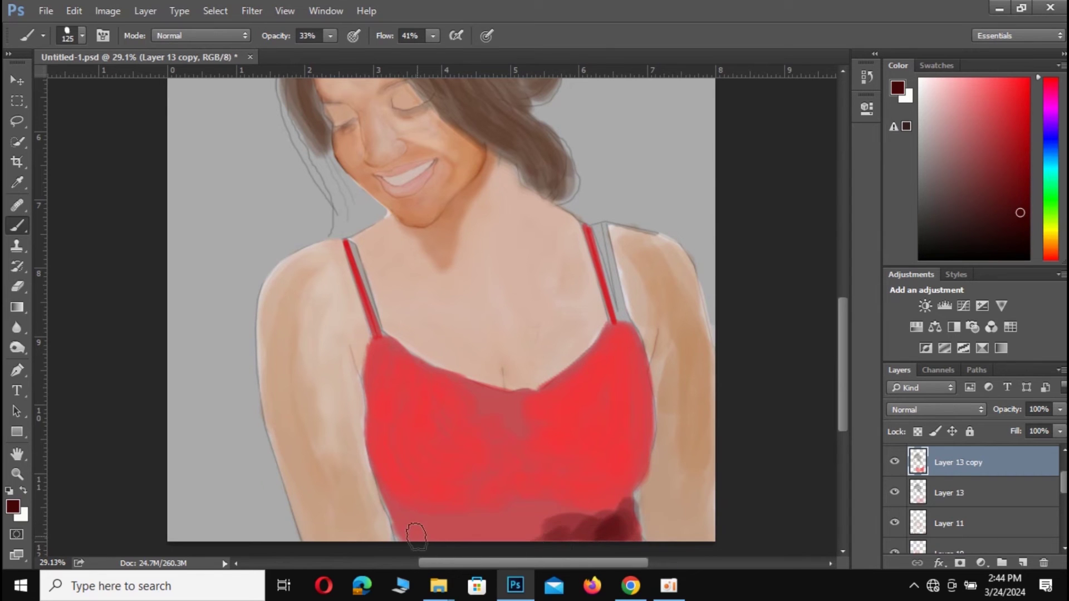
{"action": "mouse_move", "coordinate": [407, 534]}
{"action": "left_mouse_down"}
{"action": "mouse_move", "coordinate": [426, 546]}
{"action": "mouse_move", "coordinate": [523, 553]}
{"action": "left_mouse_up"}
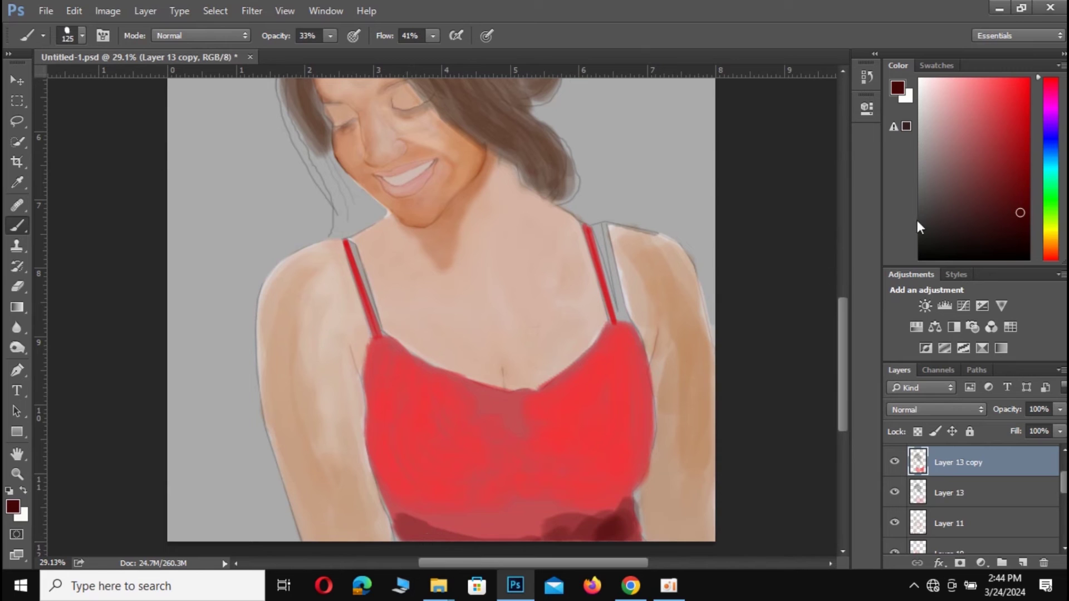
{"action": "left_click", "coordinate": [1016, 93]}
{"action": "left_click", "coordinate": [1009, 82]}
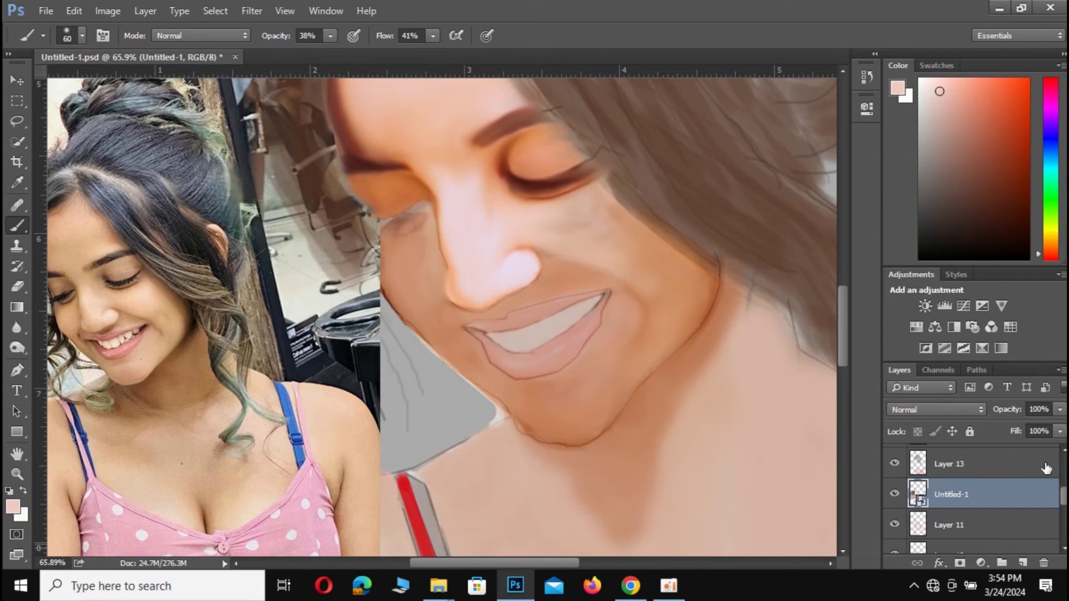
- Make Layer 15 the active layer for painting the skin shading
{"action": "scroll", "coordinate": [972, 502], "scroll_direction": "up", "scroll_amount": 2}
{"action": "scroll", "coordinate": [971, 501], "scroll_direction": "up", "scroll_amount": 1}
{"action": "scroll", "coordinate": [971, 501], "scroll_direction": "up", "scroll_amount": 2}
{"action": "scroll", "coordinate": [972, 495], "scroll_direction": "down", "scroll_amount": 1}
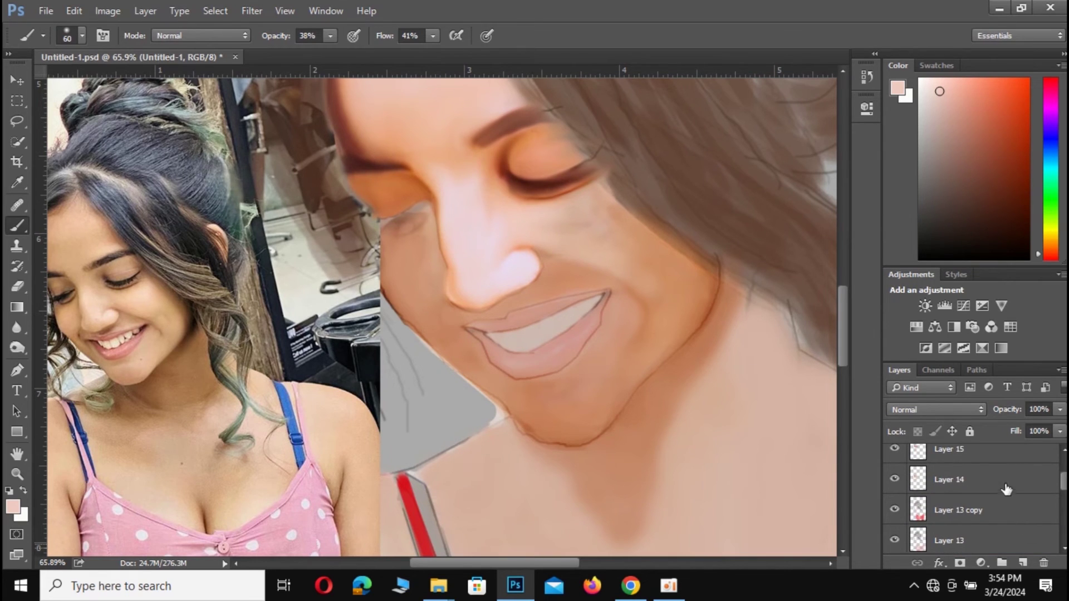
{"action": "left_click", "coordinate": [1000, 460]}
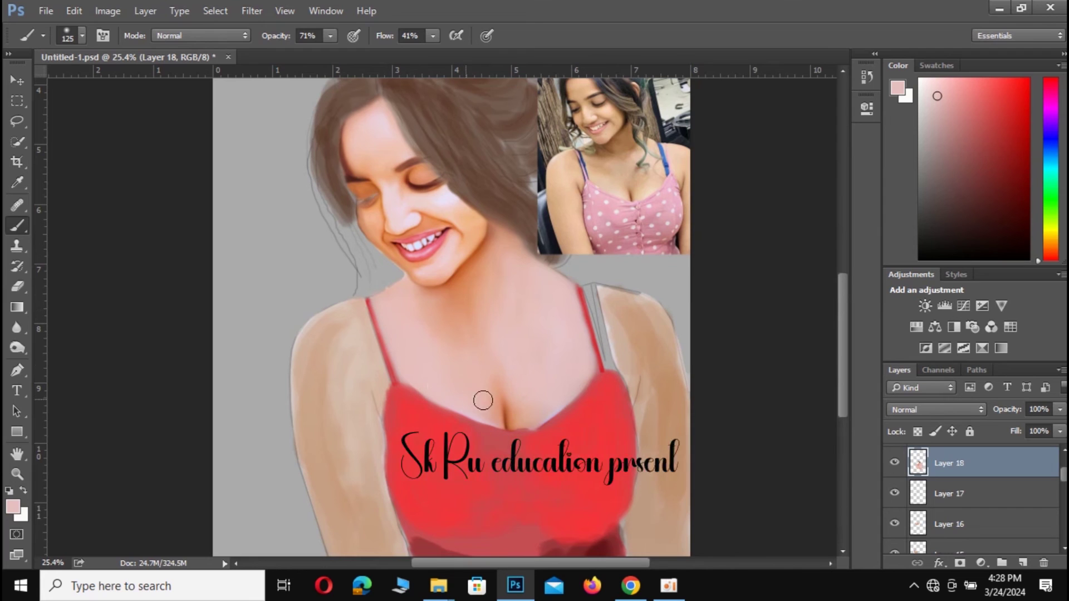
- Add a faint soft brush stroke near the neck
{"action": "mouse_move", "coordinate": [529, 358]}
{"action": "left_mouse_down"}
{"action": "mouse_move", "coordinate": [504, 259]}
{"action": "mouse_move", "coordinate": [493, 267]}
{"action": "left_mouse_up"}
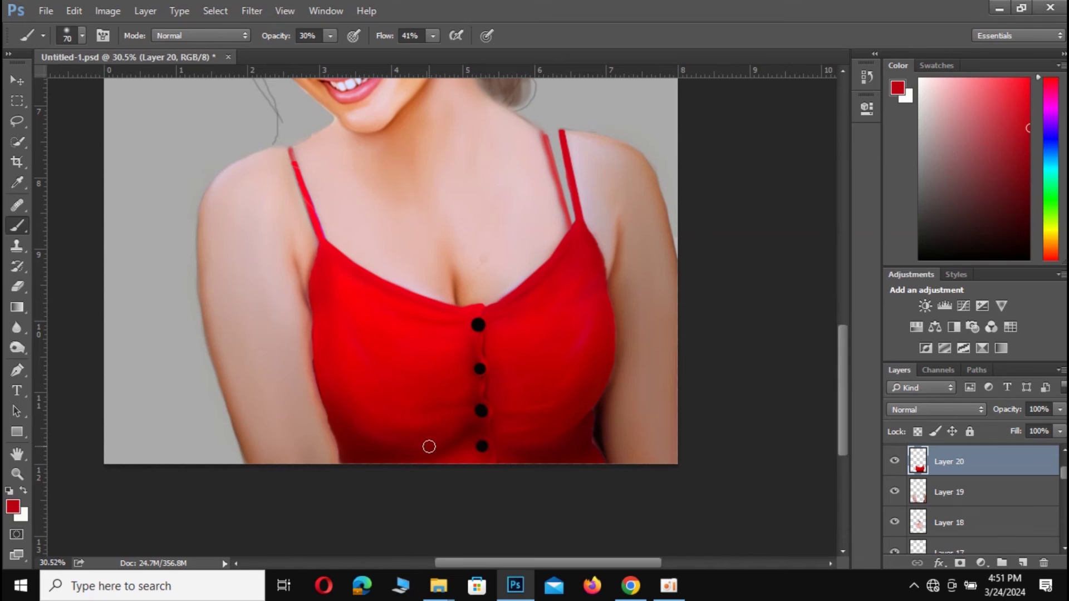
- Sample a darker red from the top as the foreground colour
{"action": "left_click", "coordinate": [399, 438], "text": "alt"}
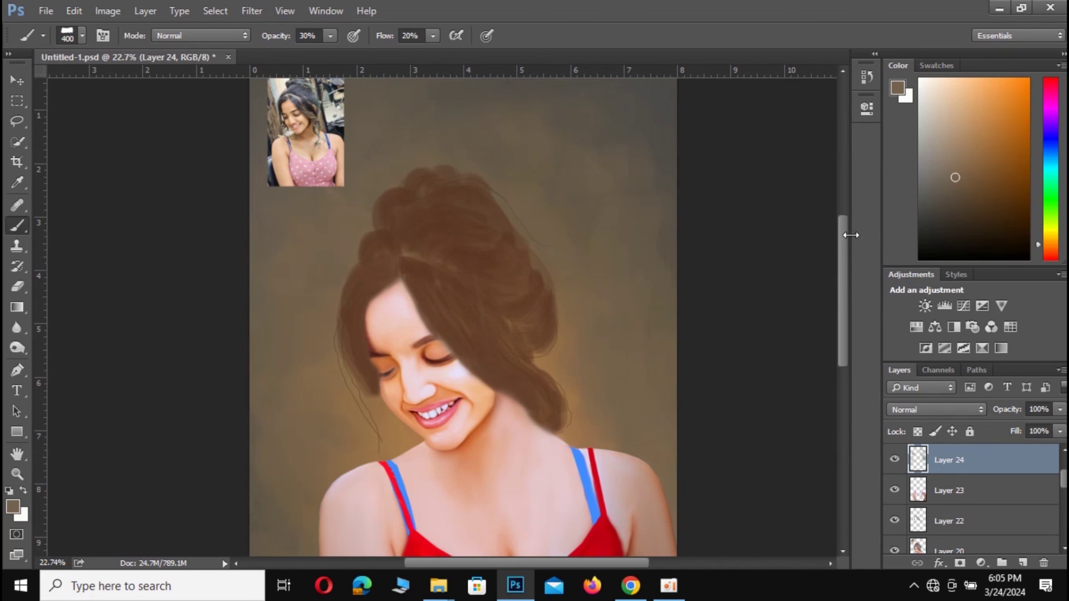
- Drag vertically in the panel area to the right of the canvas
{"action": "left_click_drag", "start_coordinate": [841, 243], "coordinate": [843, 314]}
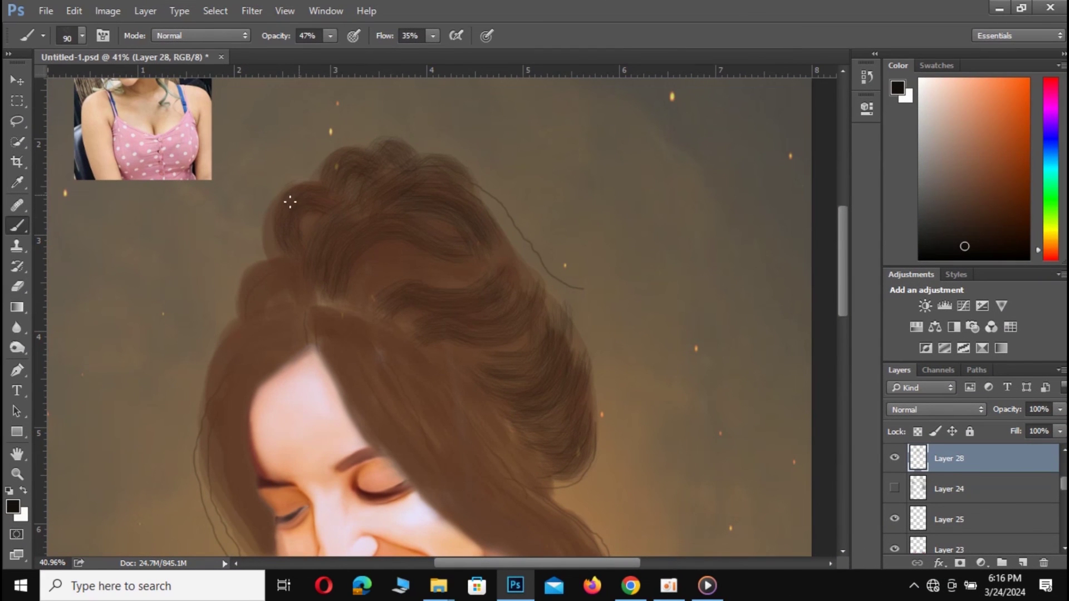
- Darken the updo's outer edge, the lower hair edge and the crown with soft dark strokes
{"action": "left_click_drag", "start_coordinate": [274, 223], "coordinate": [276, 268]}
{"action": "mouse_move", "coordinate": [241, 302]}
{"action": "left_mouse_down"}
{"action": "mouse_move", "coordinate": [248, 322]}
{"action": "mouse_move", "coordinate": [304, 311]}
{"action": "mouse_move", "coordinate": [543, 488]}
{"action": "mouse_move", "coordinate": [487, 401]}
{"action": "left_mouse_up"}
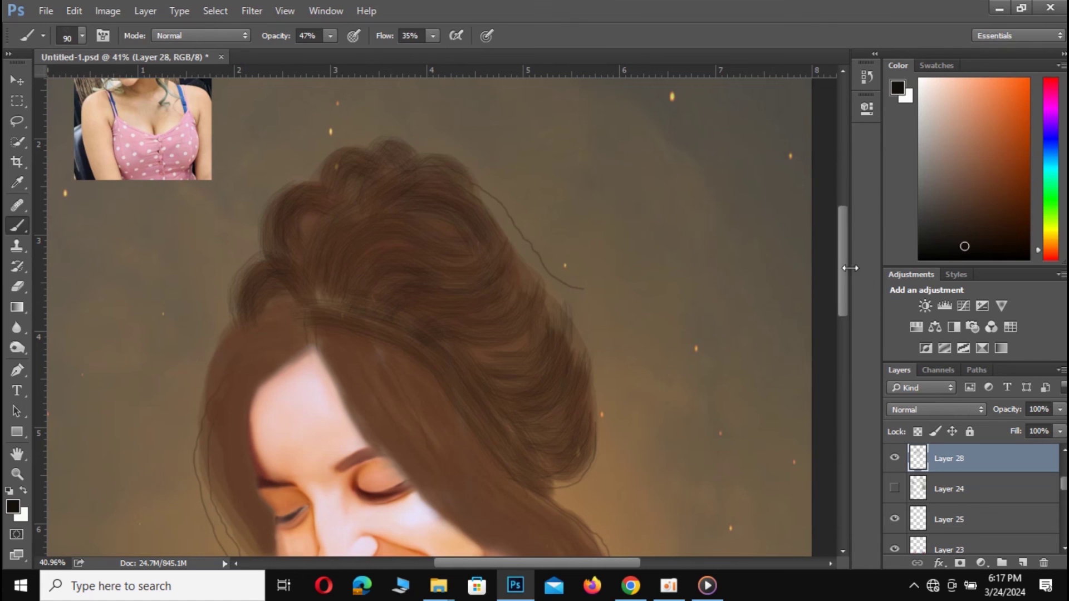
{"action": "left_click_drag", "start_coordinate": [846, 260], "coordinate": [823, 292]}
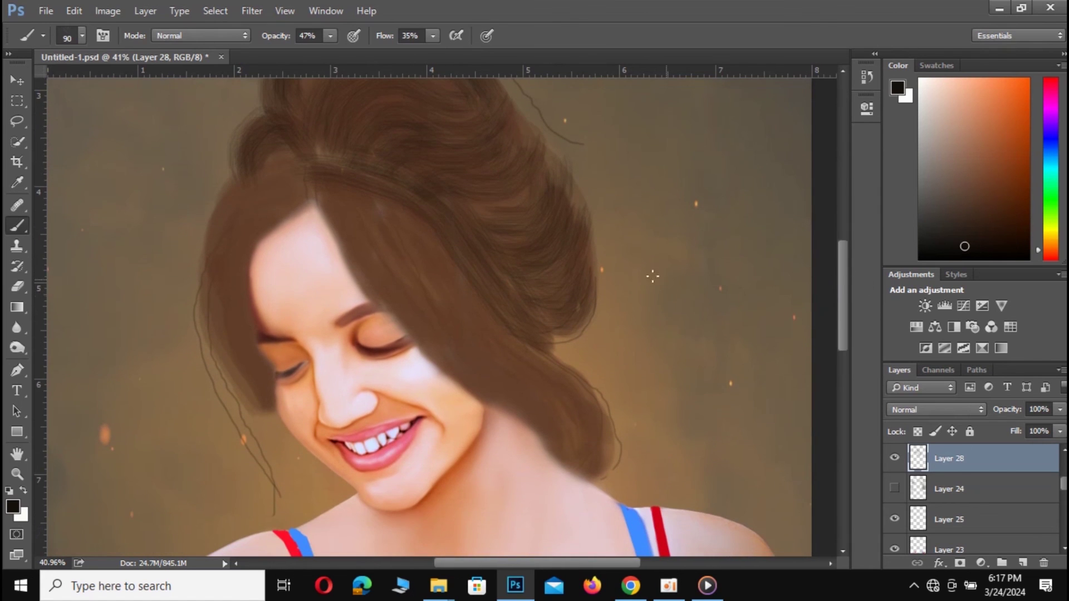
{"action": "mouse_move", "coordinate": [335, 186]}
{"action": "left_mouse_down"}
{"action": "mouse_move", "coordinate": [462, 363]}
{"action": "mouse_move", "coordinate": [587, 473]}
{"action": "mouse_move", "coordinate": [453, 265]}
{"action": "left_mouse_up"}
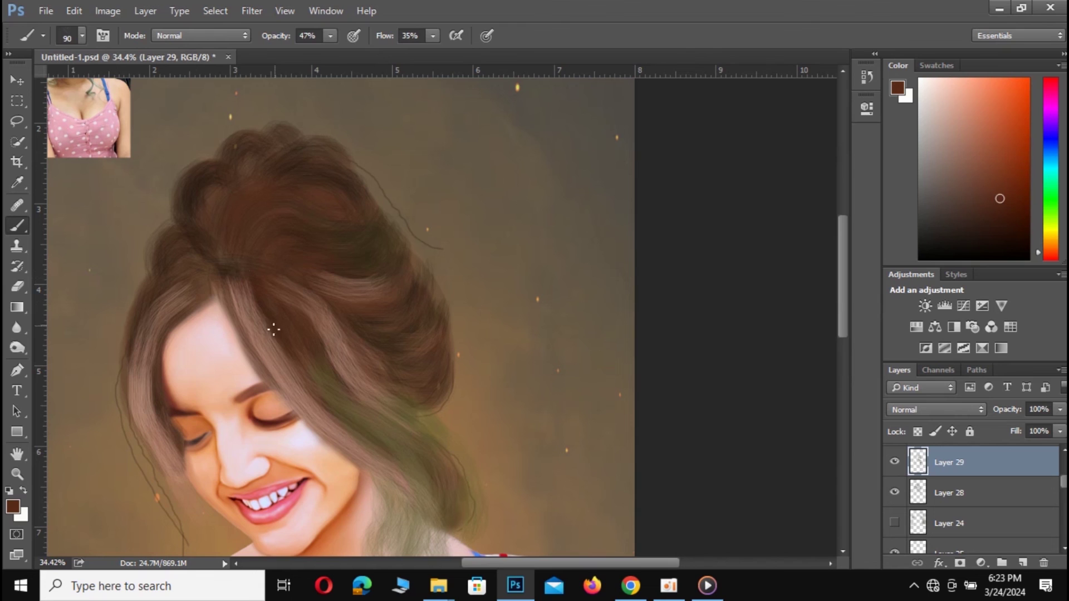
- Darken two hair strands and the hair's left edge with brown
{"action": "left_click_drag", "start_coordinate": [257, 325], "coordinate": [296, 374]}
{"action": "left_click_drag", "start_coordinate": [240, 302], "coordinate": [263, 343]}
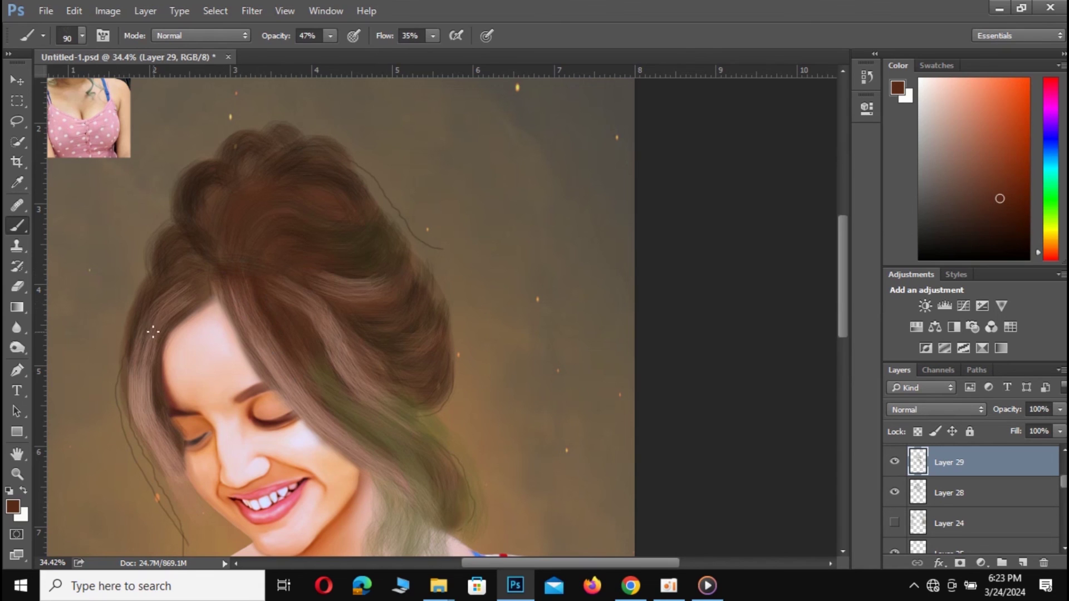
{"action": "left_click_drag", "start_coordinate": [152, 354], "coordinate": [136, 431]}
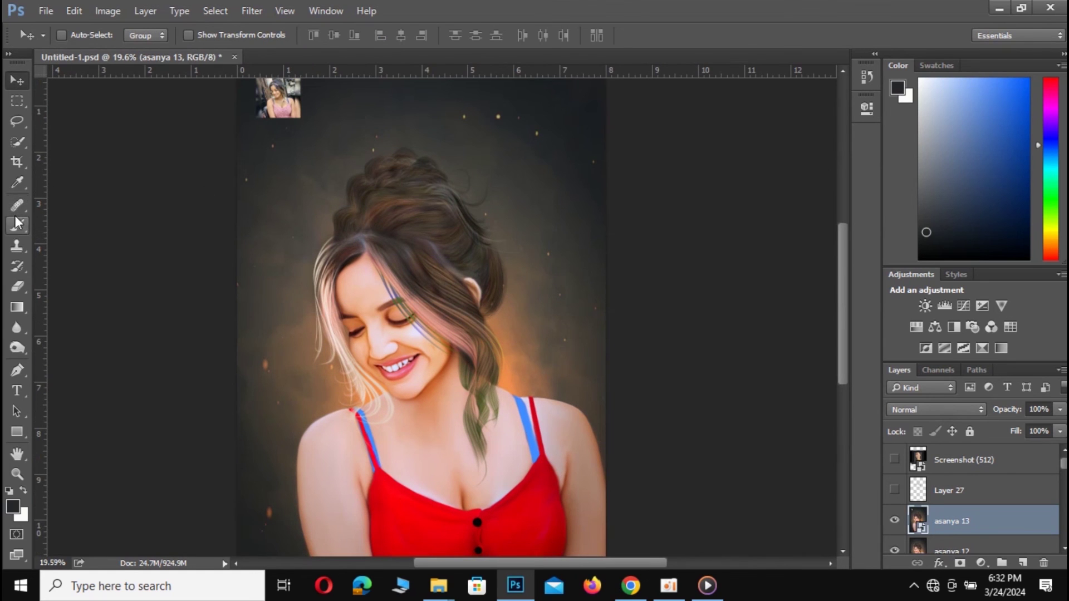
{"action": "scroll", "coordinate": [143, 239], "scroll_direction": "up", "scroll_amount": 2}
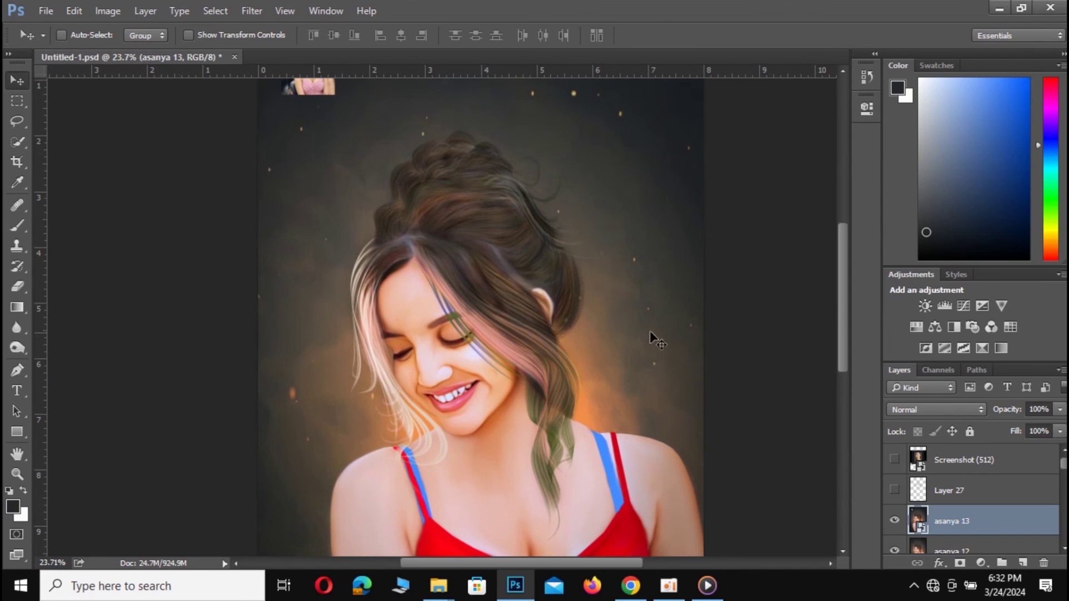
{"action": "scroll", "coordinate": [703, 329], "scroll_direction": "down", "scroll_amount": 1}
{"action": "scroll", "coordinate": [702, 328], "scroll_direction": "down", "scroll_amount": 1}
{"action": "scroll", "coordinate": [703, 329], "scroll_direction": "down", "scroll_amount": 1}
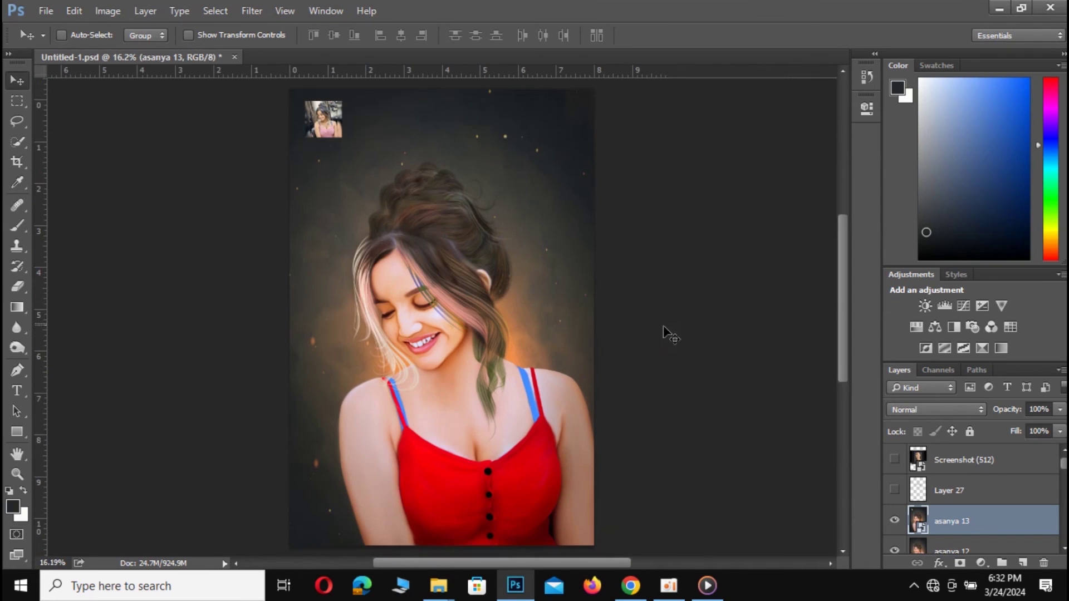
{"action": "scroll", "coordinate": [596, 315], "scroll_direction": "up", "scroll_amount": 1}
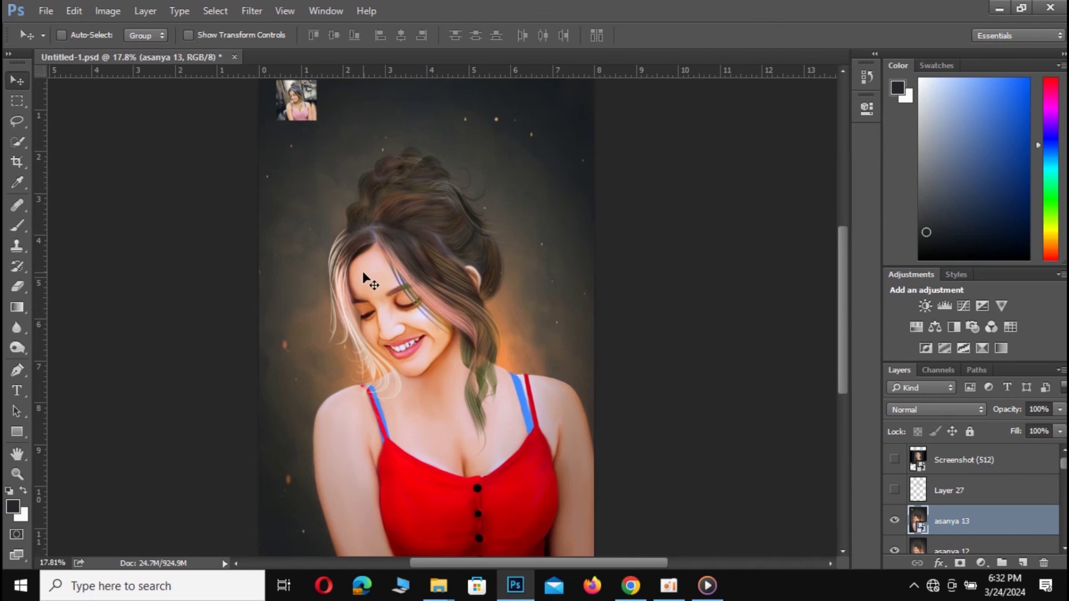